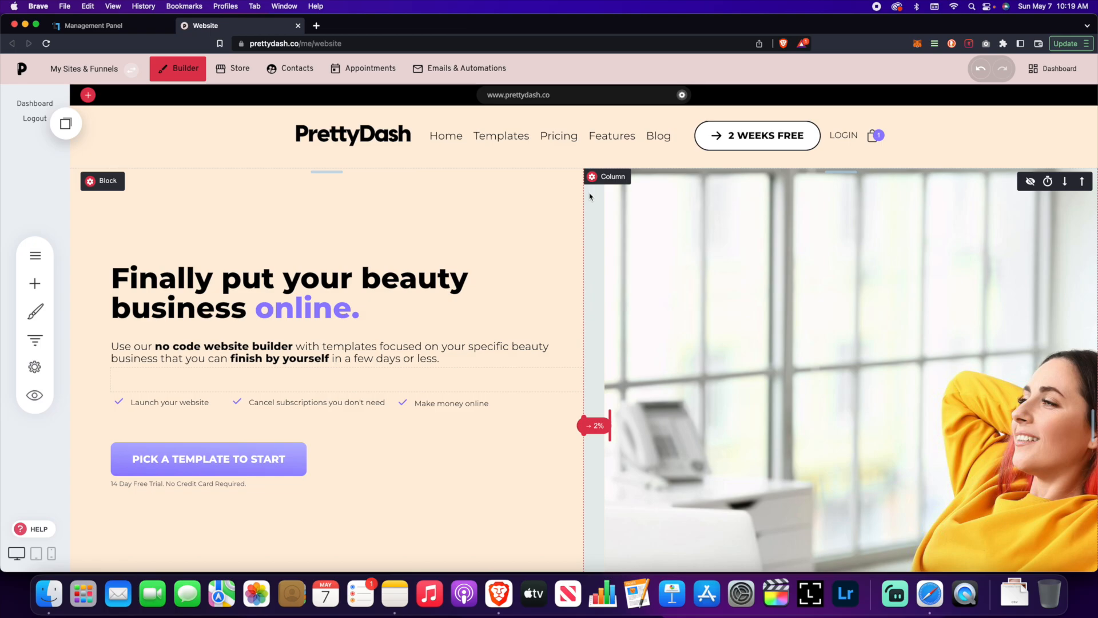
# Step: Go to the store's Products list and start adding a new product
pyautogui.click(233, 69)
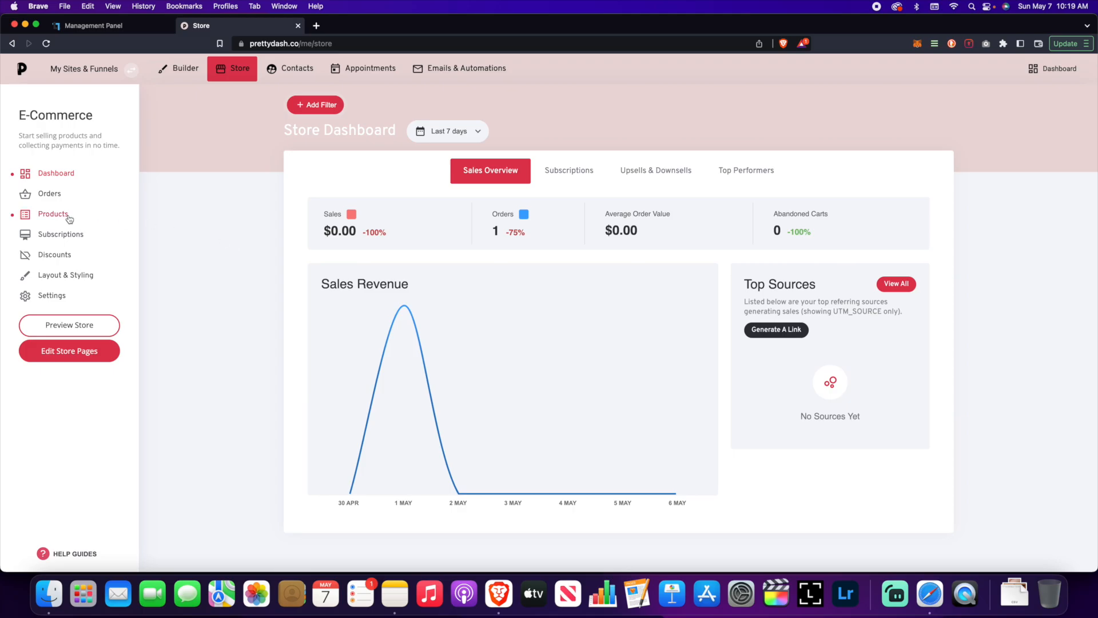
pyautogui.click(53, 214)
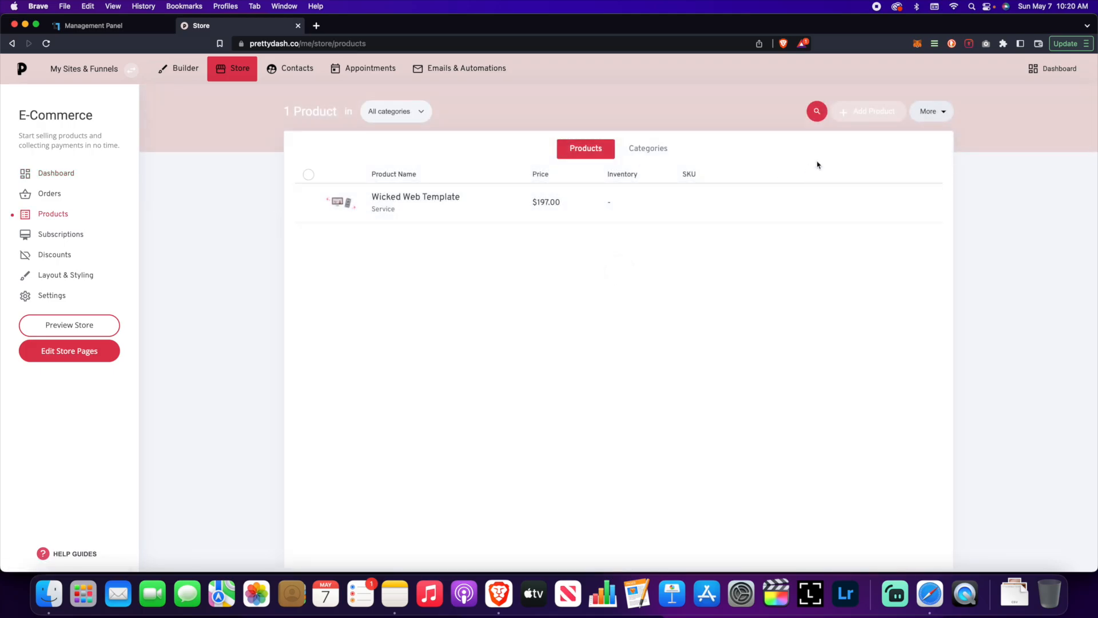
pyautogui.click(865, 112)
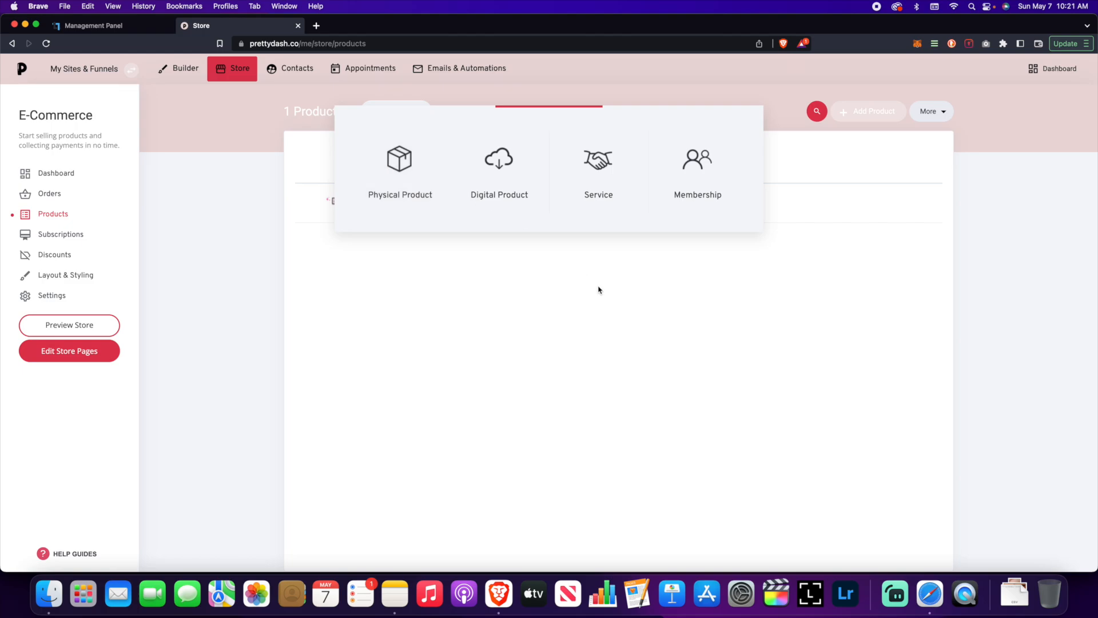
# Step: Create a Membership product titled 'Test Recurring Subscription'
pyautogui.click(680, 195)
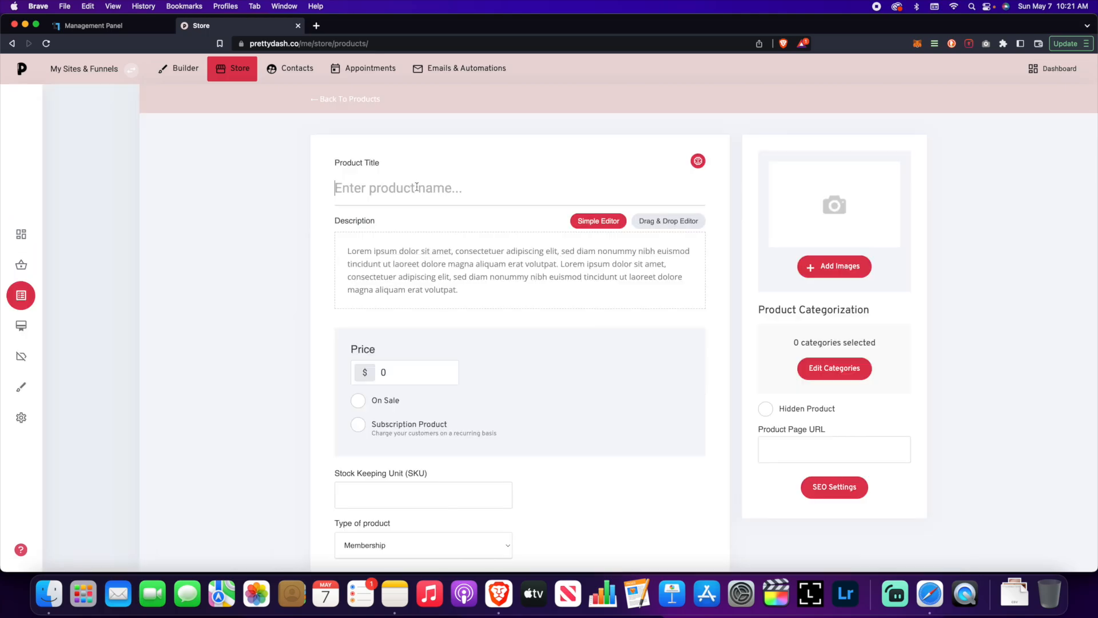
pyautogui.write('Test ')
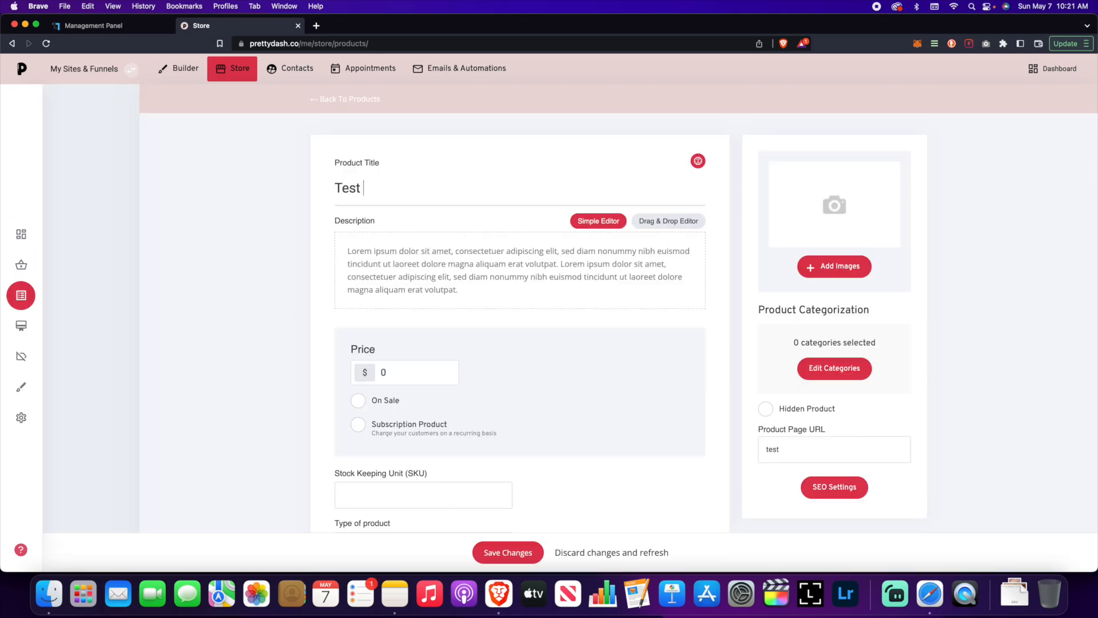
pyautogui.write('Recurring Subscription')
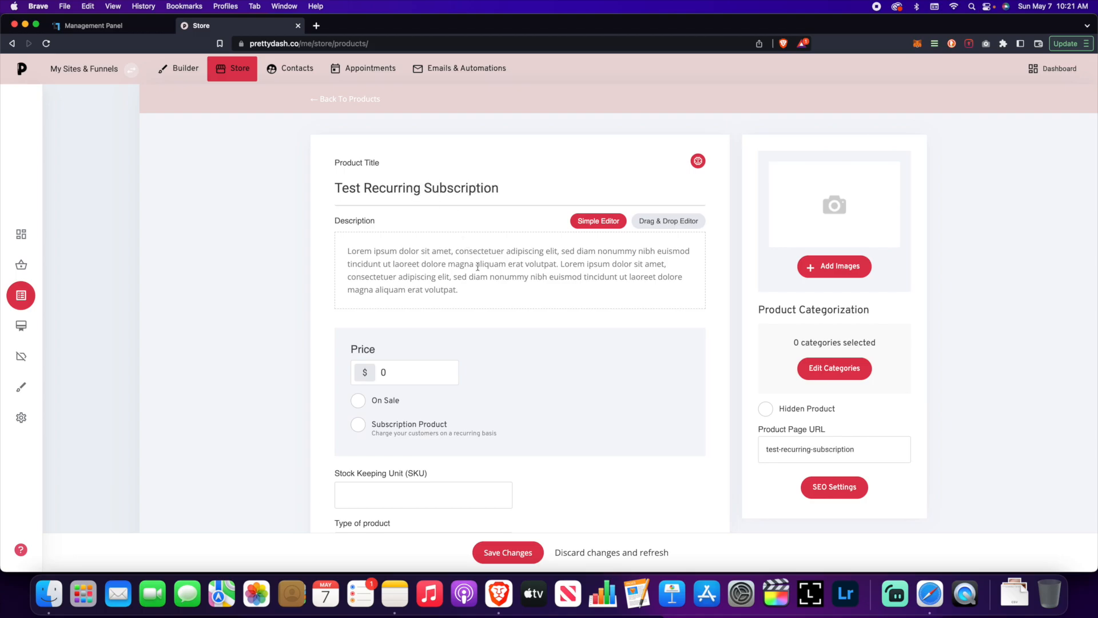
pyautogui.scroll(-5, 477, 267)
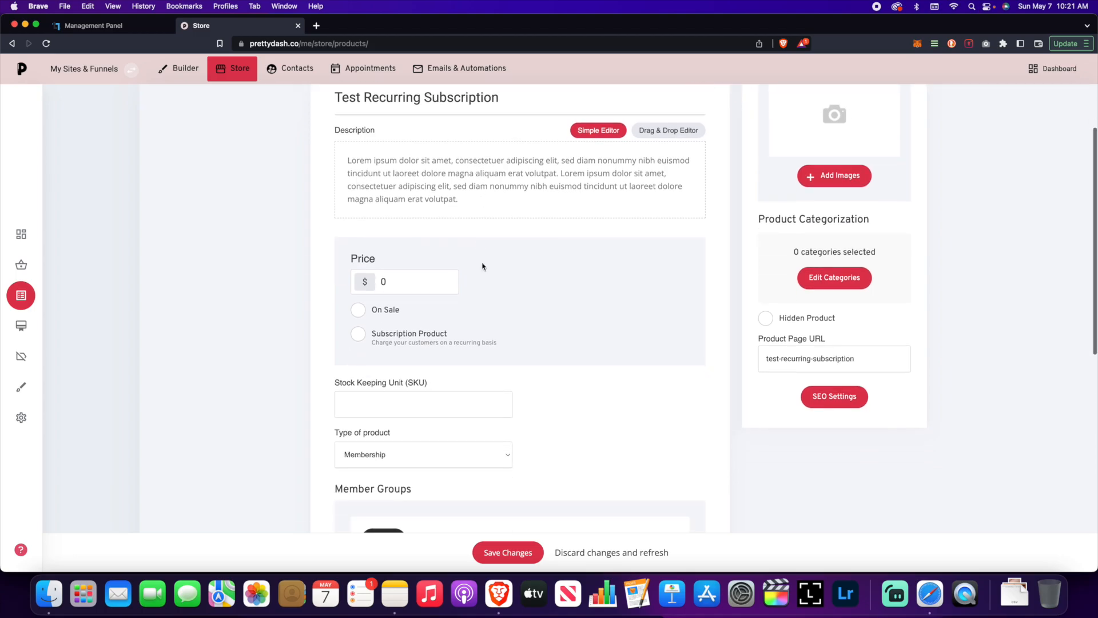
pyautogui.scroll(-1, 483, 263)
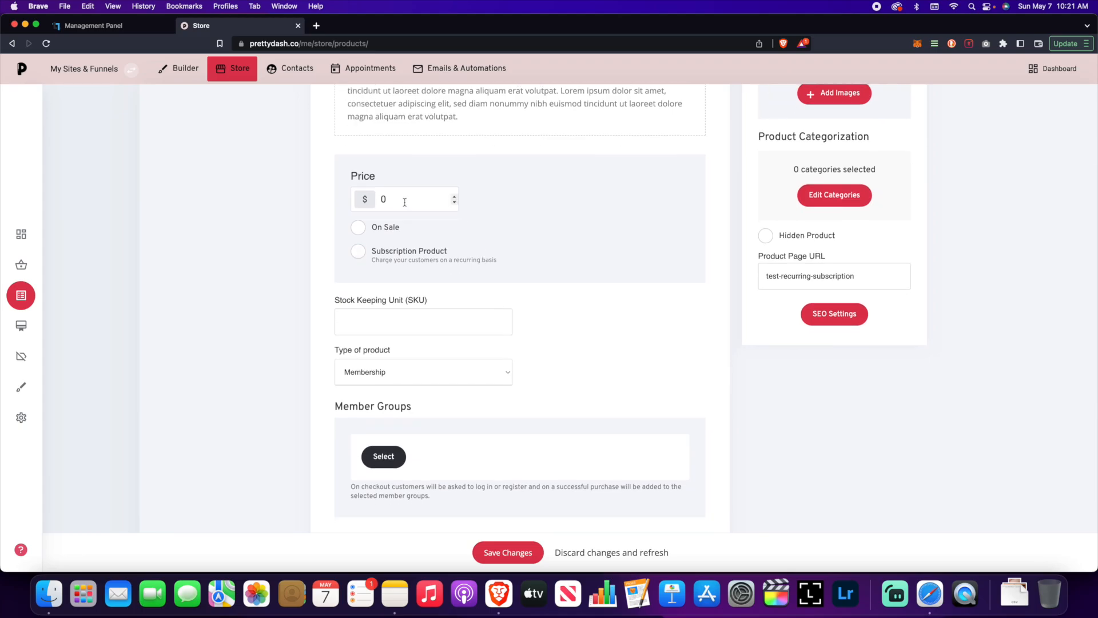
# Step: Set the price to $25, mark it a subscription product, and open its billing settings
pyautogui.click(407, 197)
pyautogui.press('BackSpace')
pyautogui.write('25')
pyautogui.click(483, 252)
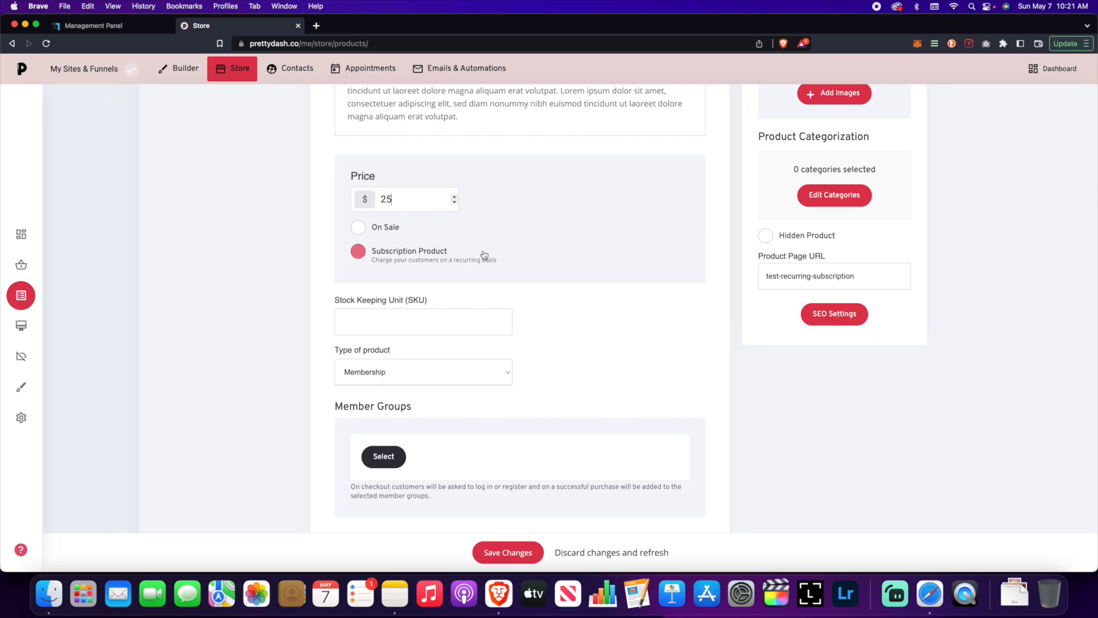
pyautogui.click(366, 257)
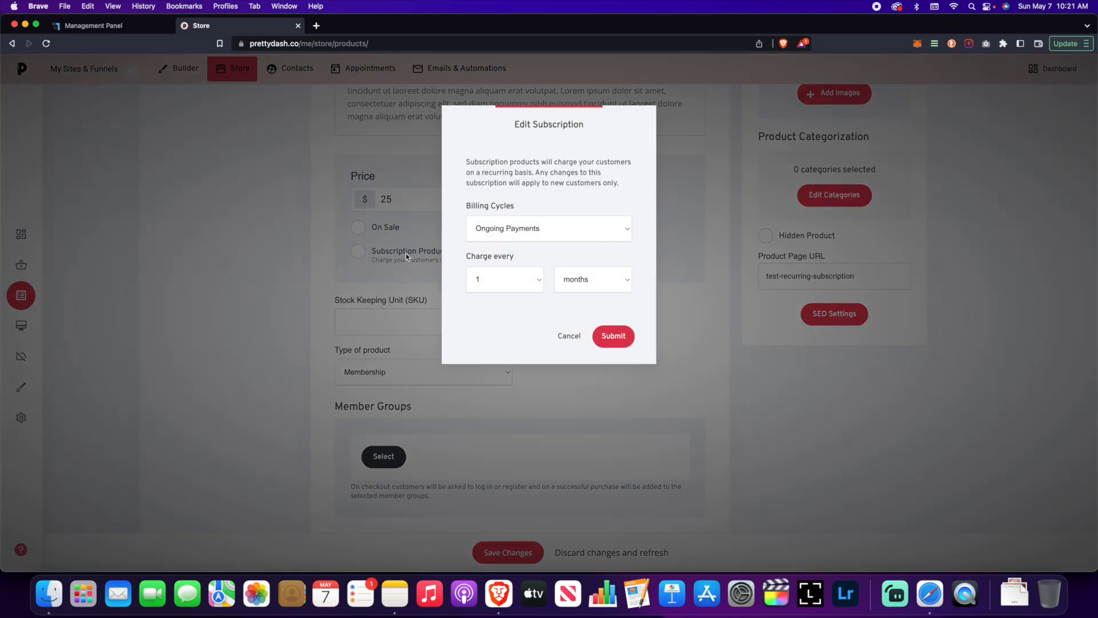
# Step: Limit monthly billing to 12 payments, submit the subscription settings, then toggle On Sale
pyautogui.click(522, 235)
pyautogui.click(554, 213)
pyautogui.click(520, 234)
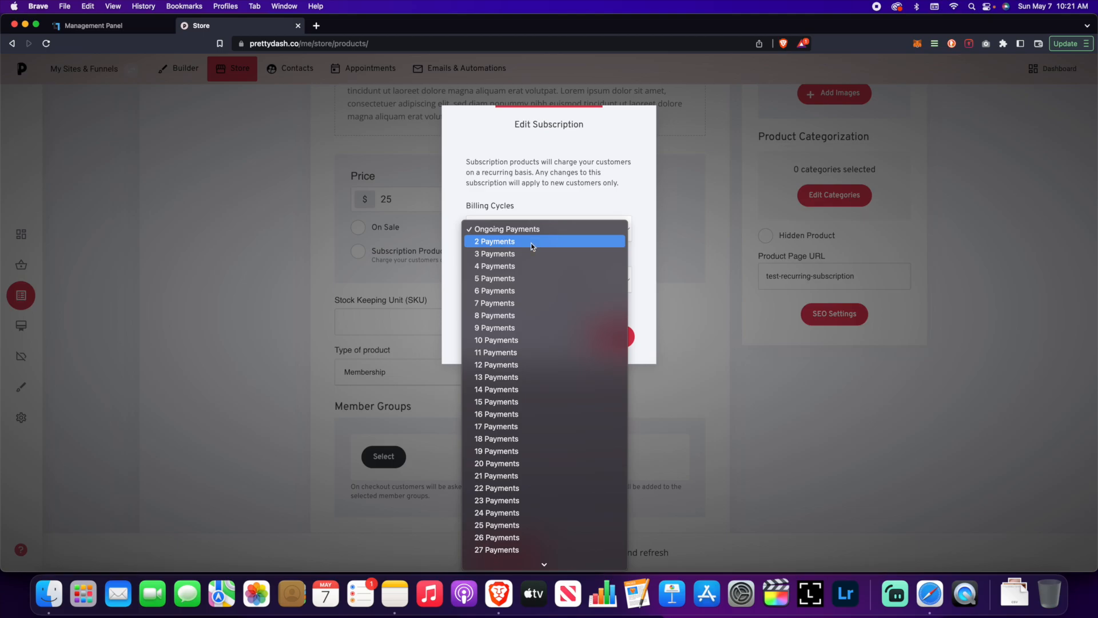
pyautogui.click(564, 367)
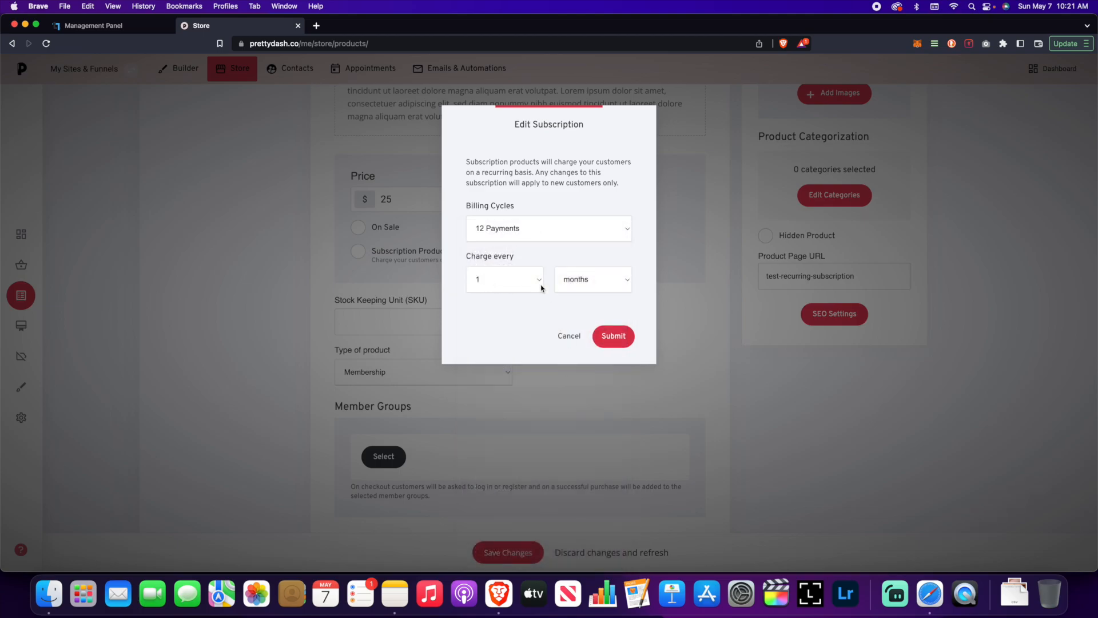
pyautogui.click(617, 337)
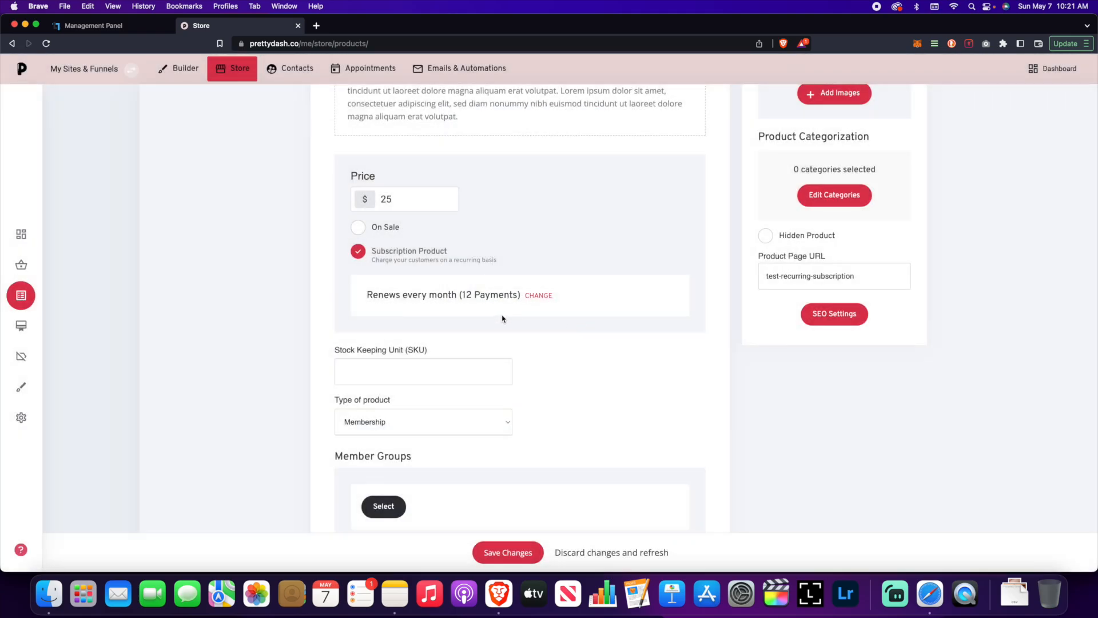
pyautogui.click(358, 227)
# Step: Attach the 'courses' member group, also ticking Test Course, and confirm the selection
pyautogui.scroll(-3, 456, 396)
pyautogui.scroll(-1, 456, 397)
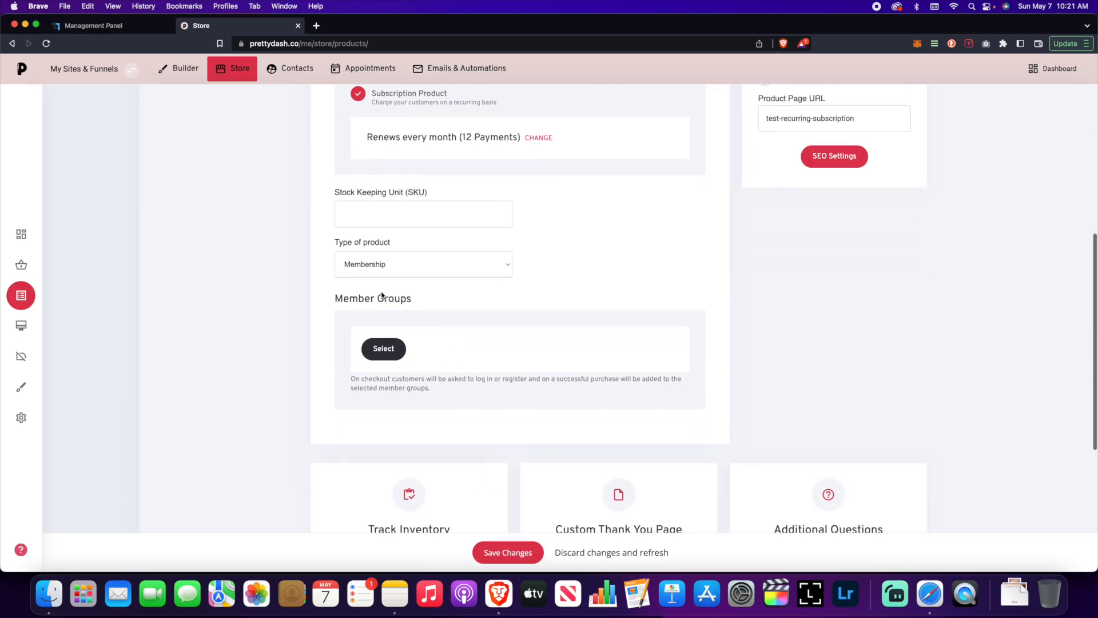
pyautogui.click(391, 355)
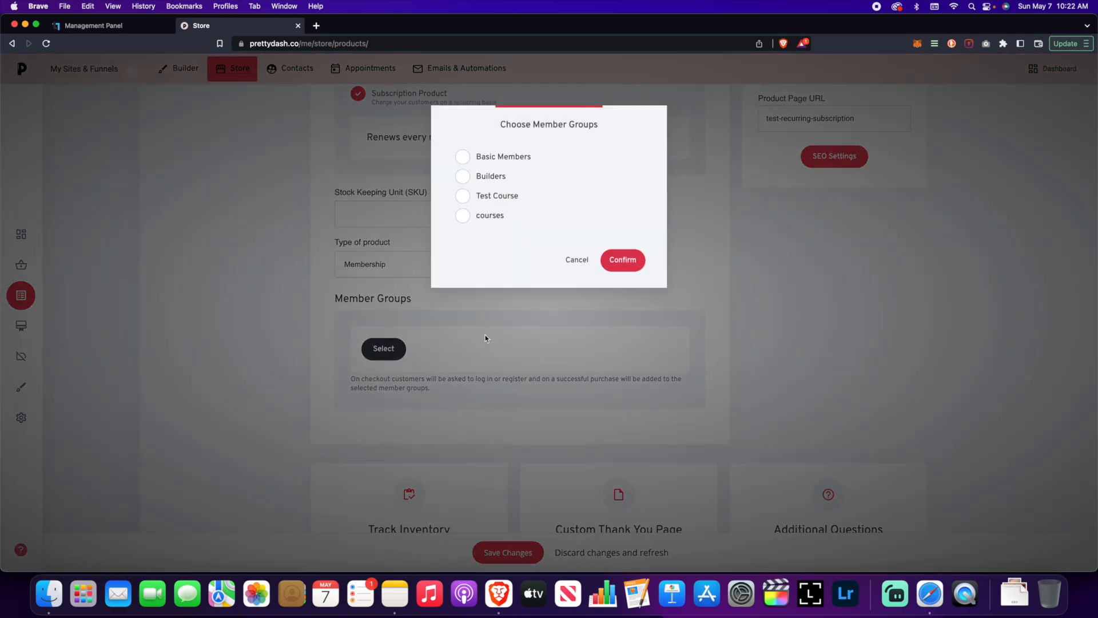
pyautogui.click(526, 221)
pyautogui.click(463, 222)
pyautogui.click(520, 202)
pyautogui.click(608, 264)
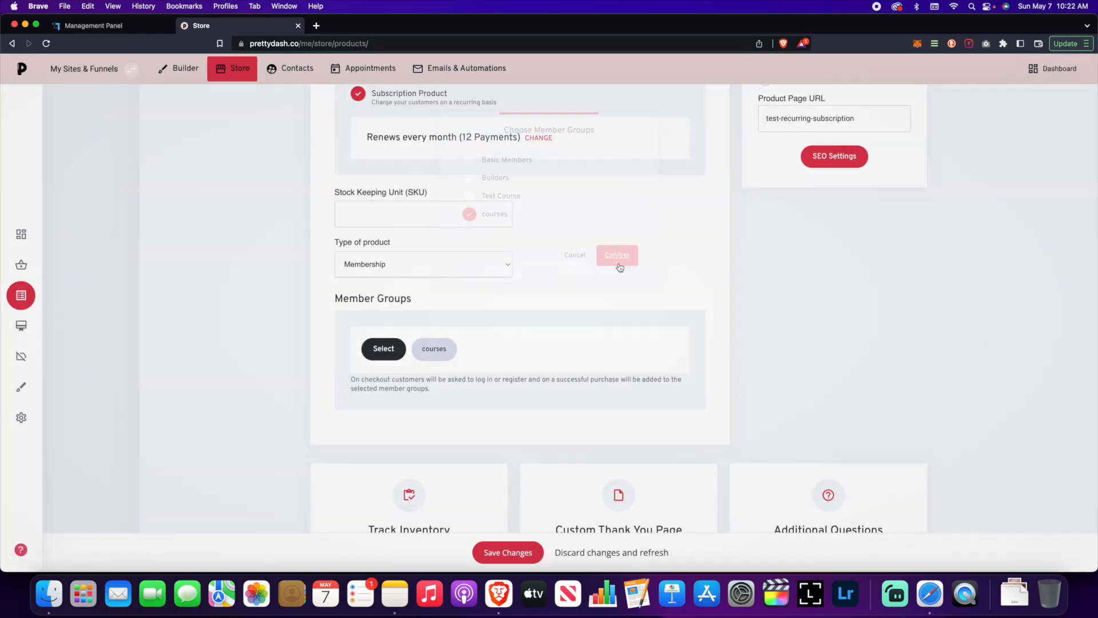
# Step: Save the Test Recurring Subscription product with Save Changes
pyautogui.scroll(-10, 611, 273)
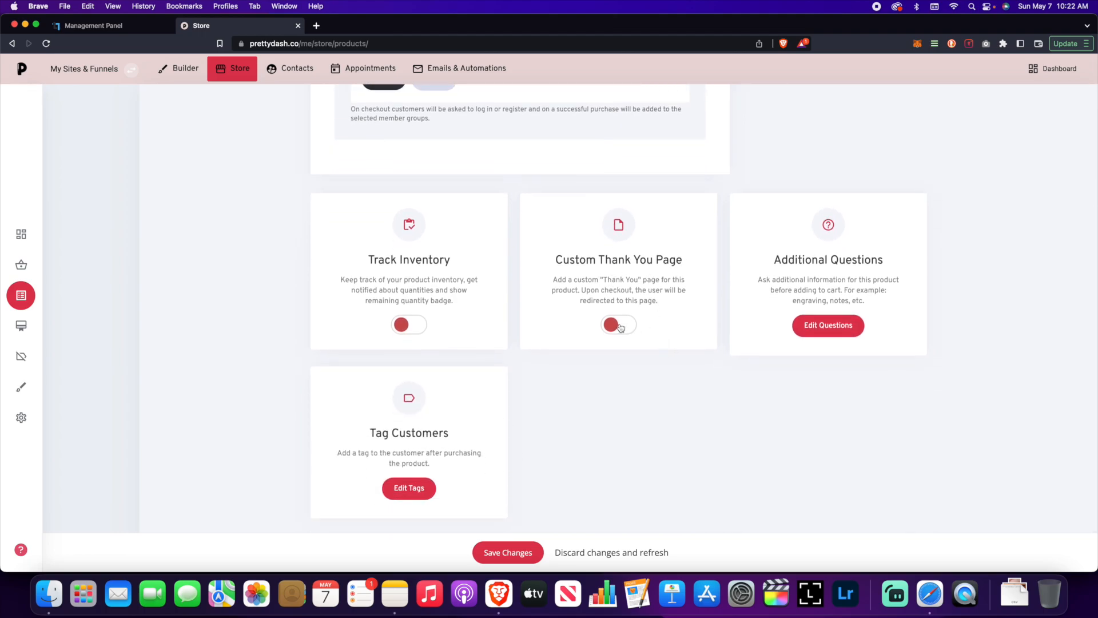
pyautogui.scroll(20, 696, 307)
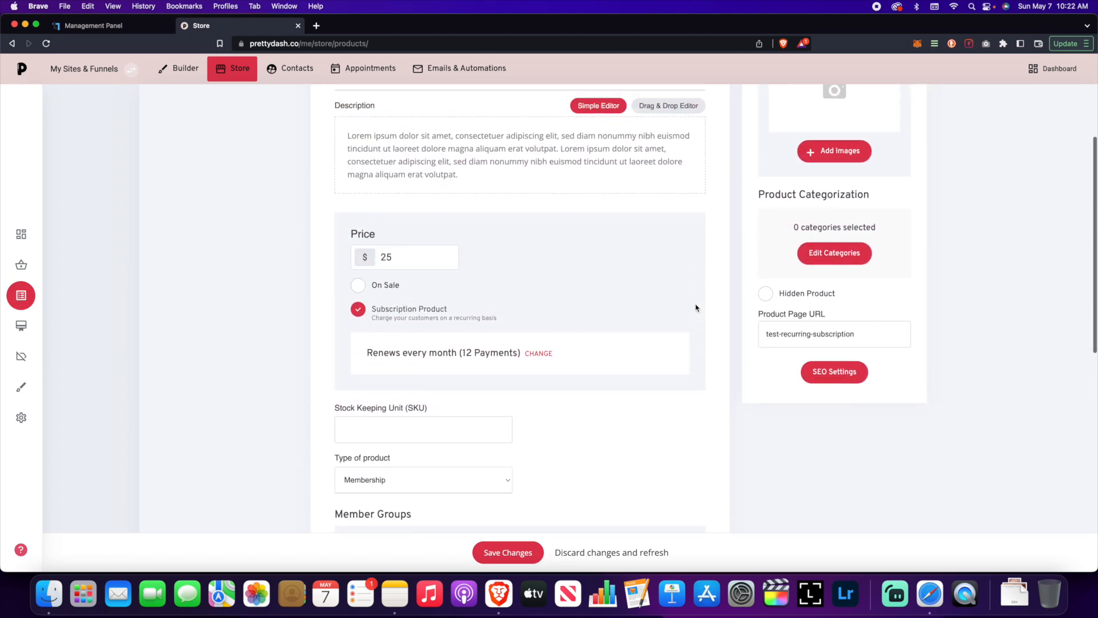
pyautogui.scroll(2, 695, 307)
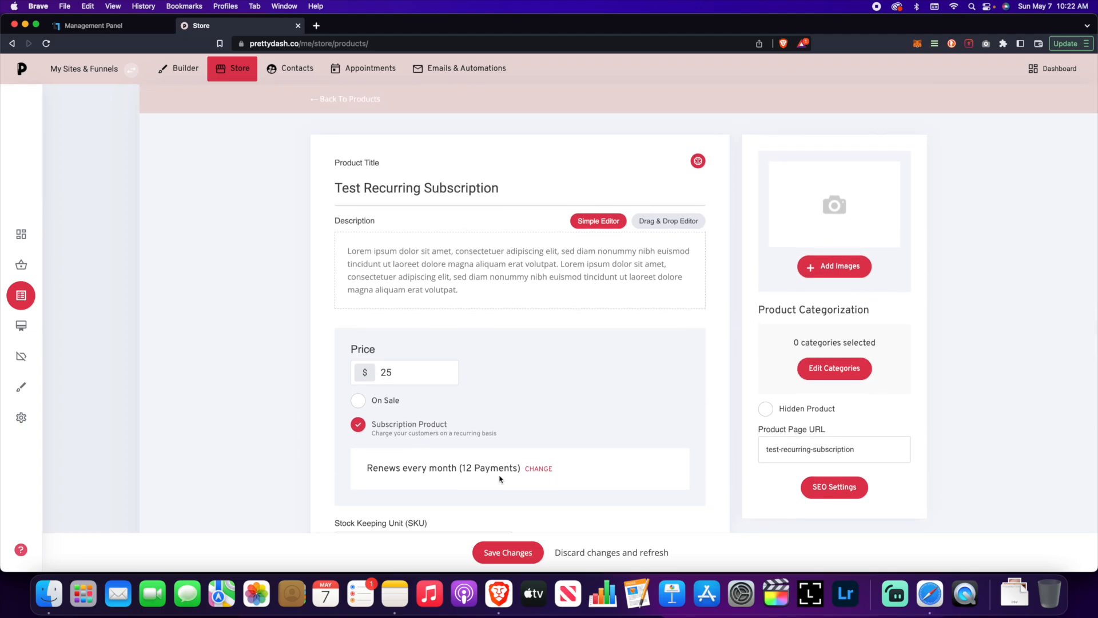
pyautogui.click(515, 553)
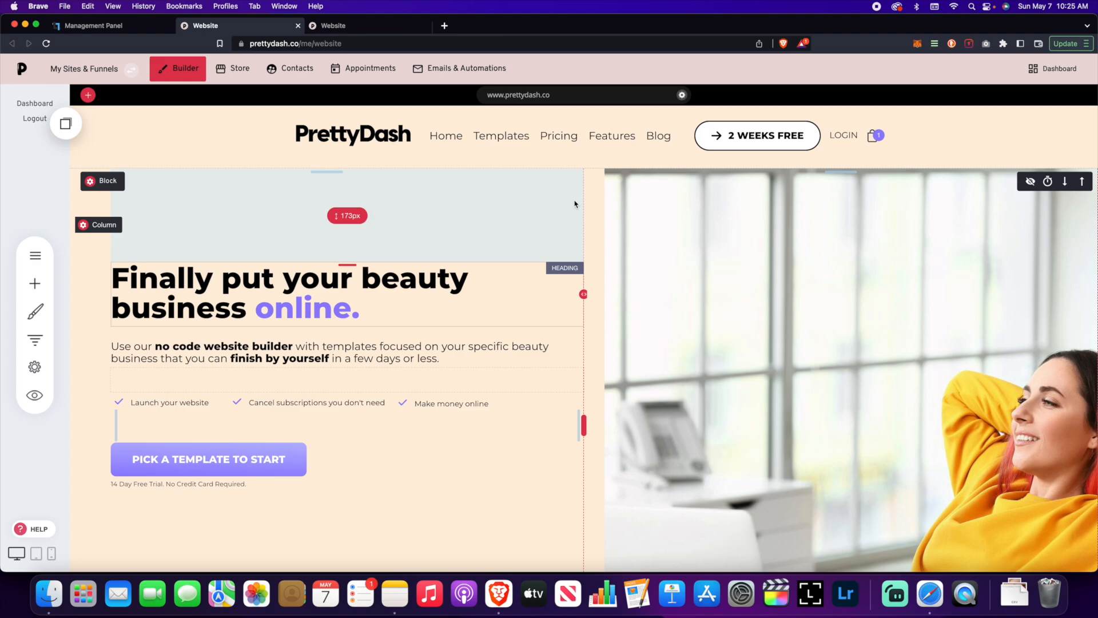
# Step: Open the Test Recurring Subscription product from the store's Products list
pyautogui.click(245, 80)
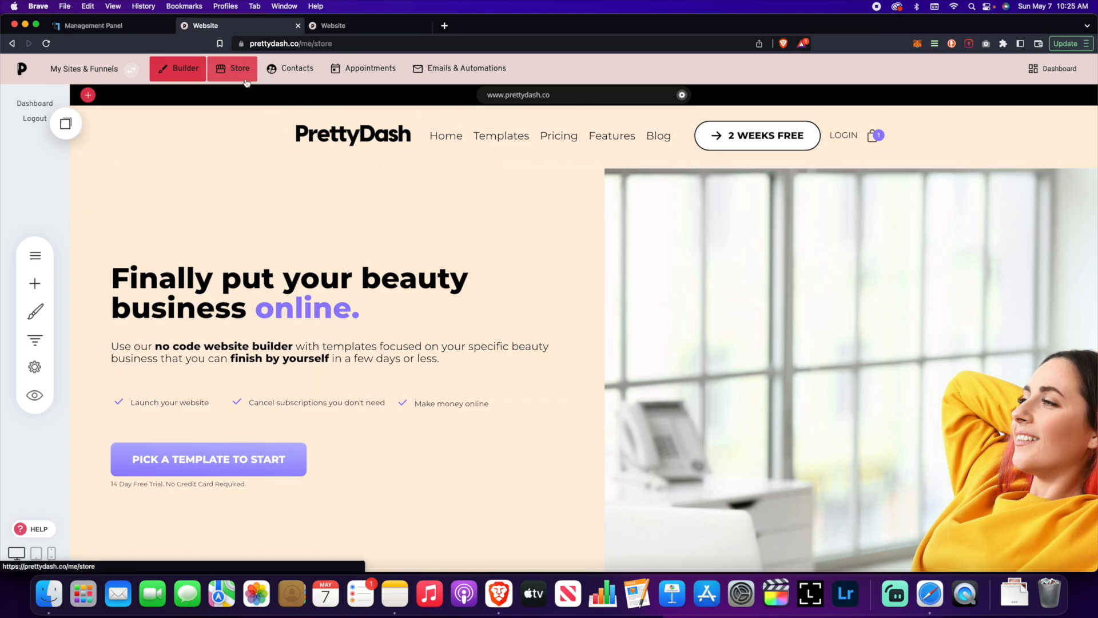
pyautogui.click(54, 219)
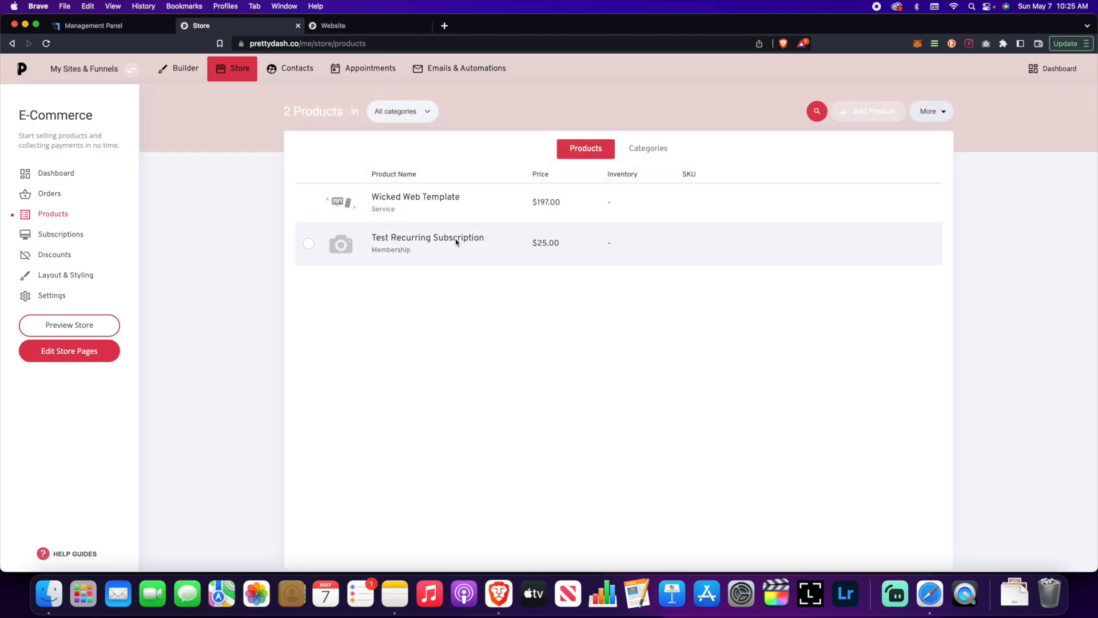
pyautogui.click(458, 241)
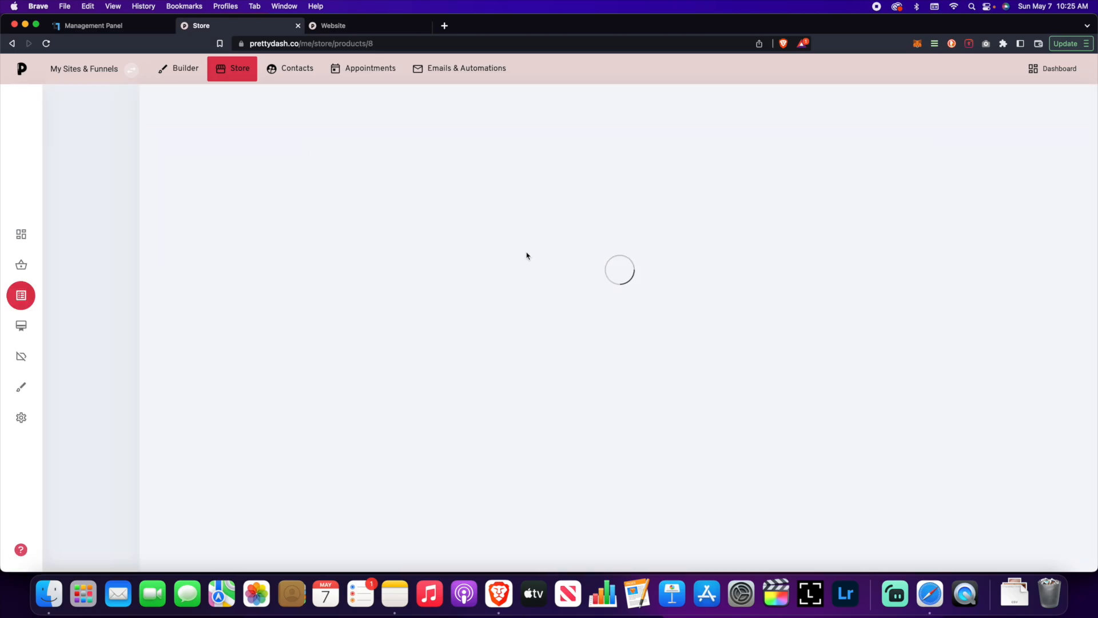
# Step: Preview the product, add it to the cart, proceed to checkout, then close the preview
pyautogui.click(746, 105)
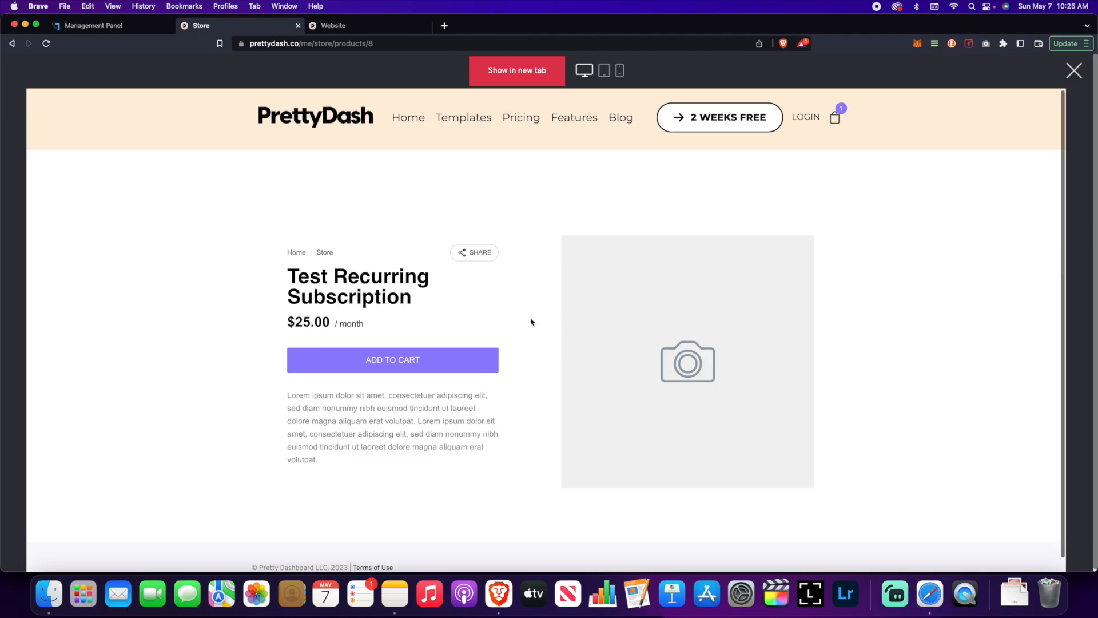
pyautogui.scroll(-1, 531, 322)
pyautogui.click(436, 343)
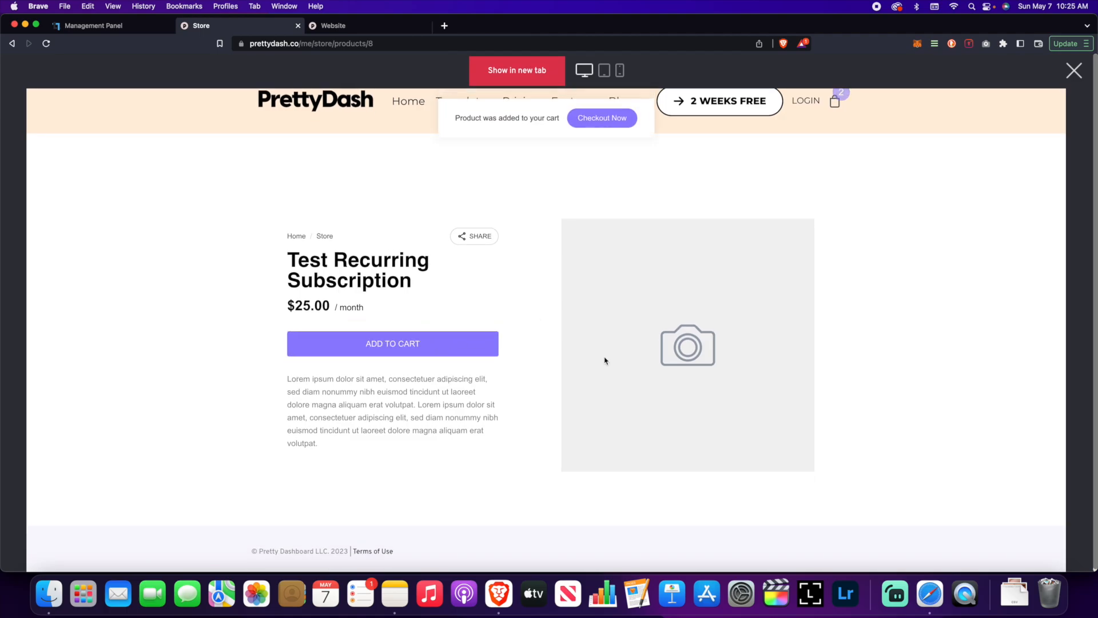
pyautogui.click(619, 121)
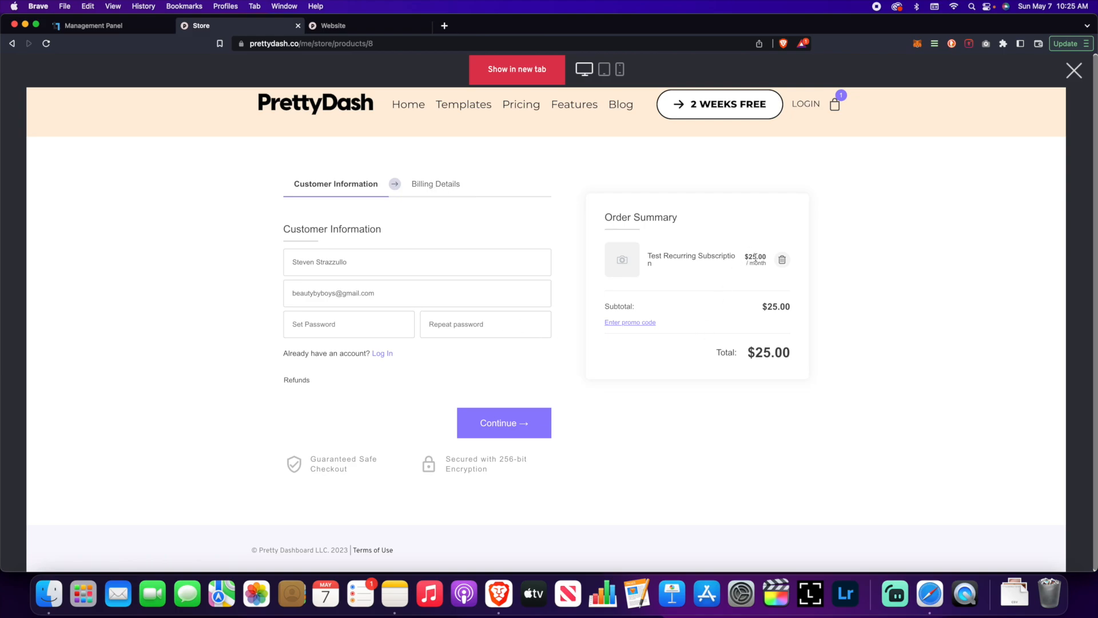
pyautogui.click(1074, 71)
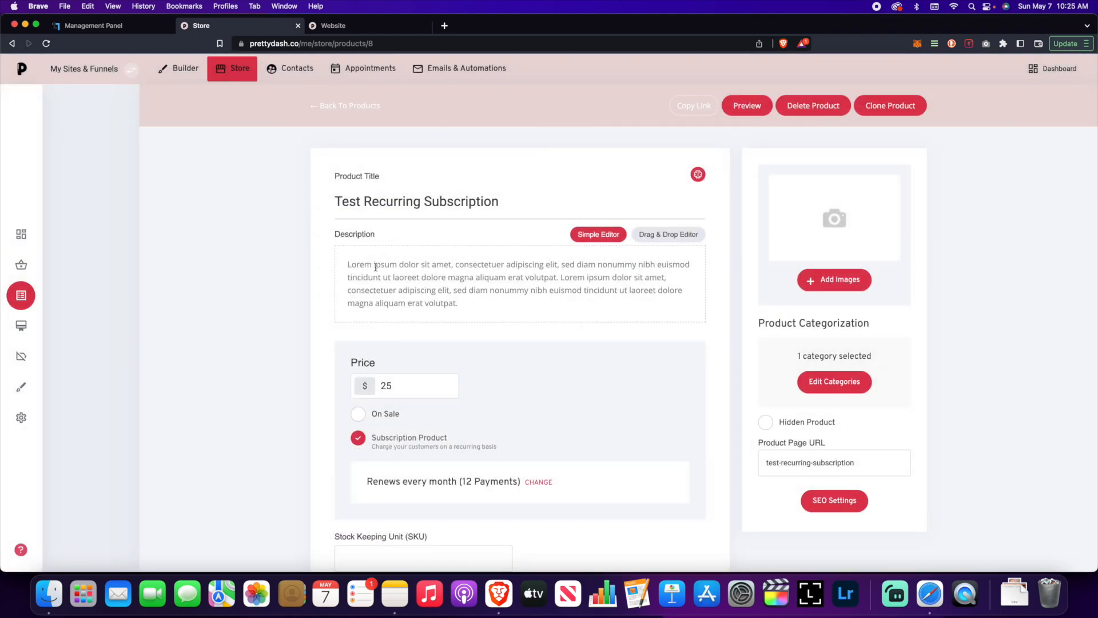
pyautogui.click(183, 70)
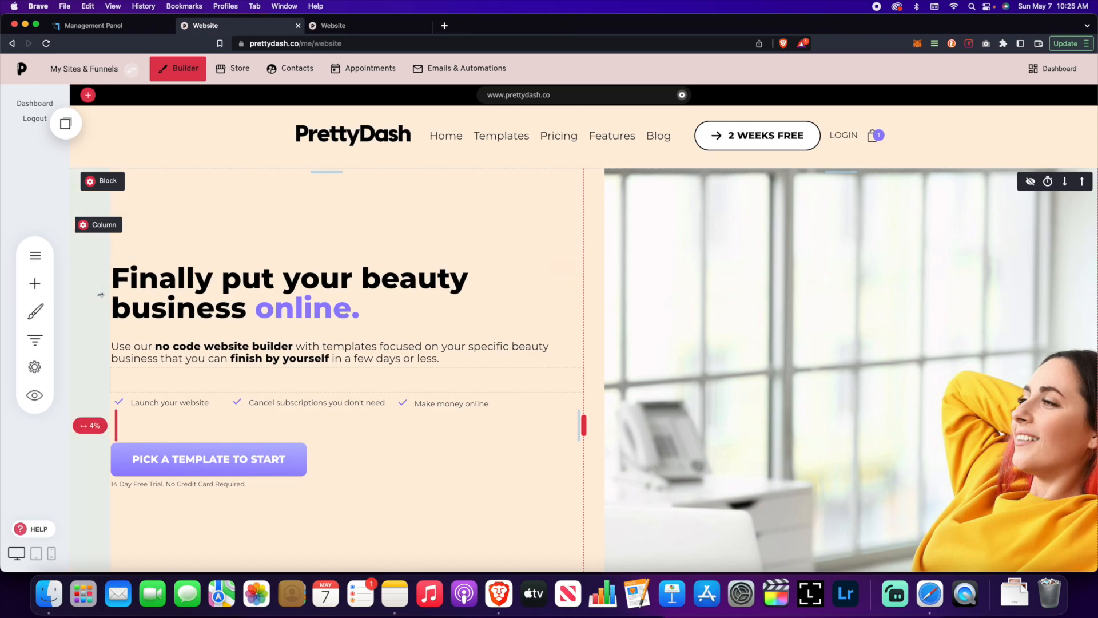
# Step: Add a new empty page named 'Test Product Page' to the site
pyautogui.click(41, 256)
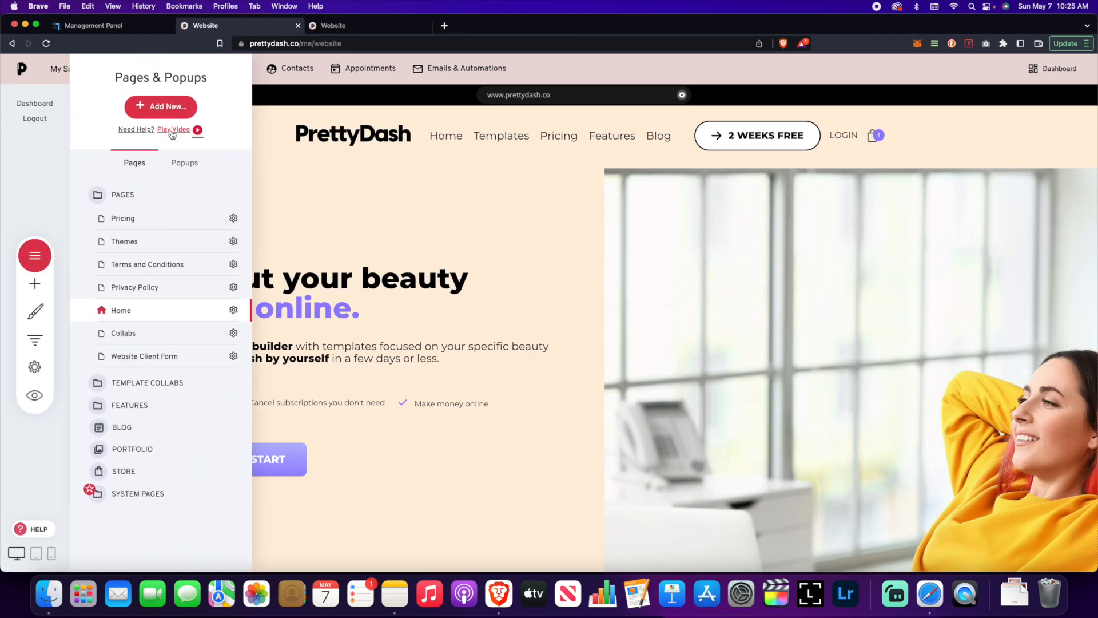
pyautogui.click(160, 106)
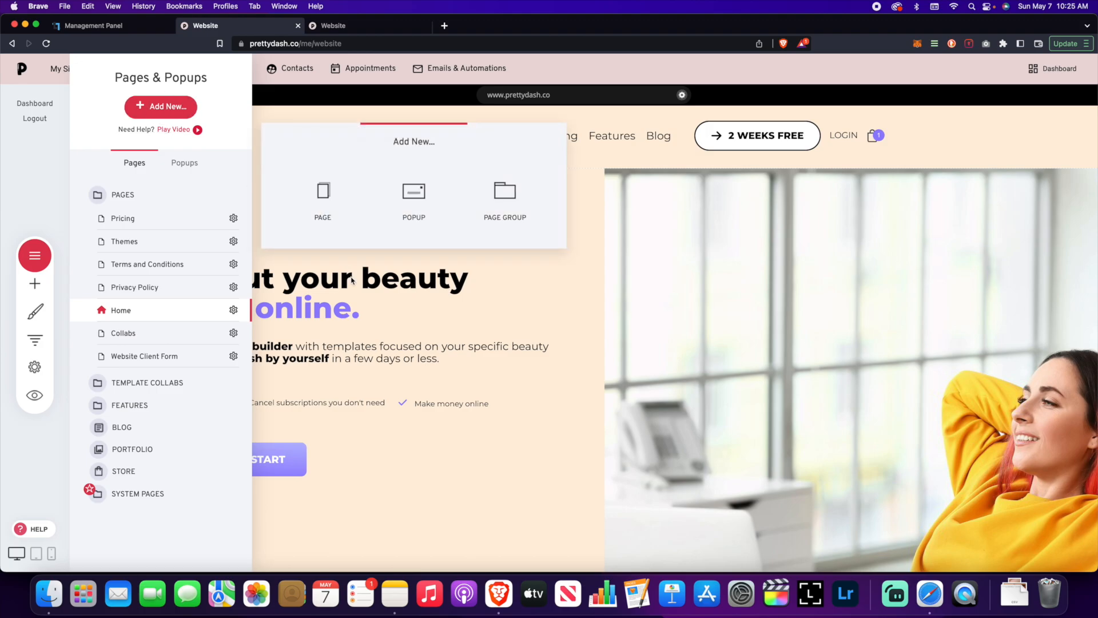
pyautogui.click(331, 192)
pyautogui.click(115, 363)
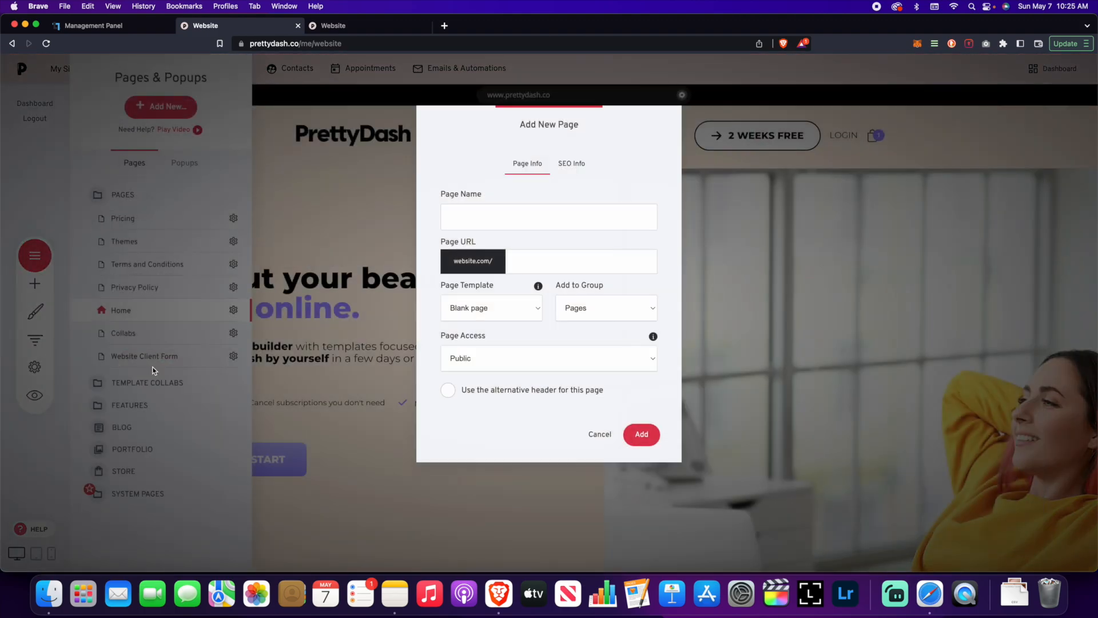
pyautogui.write('Test Pr')
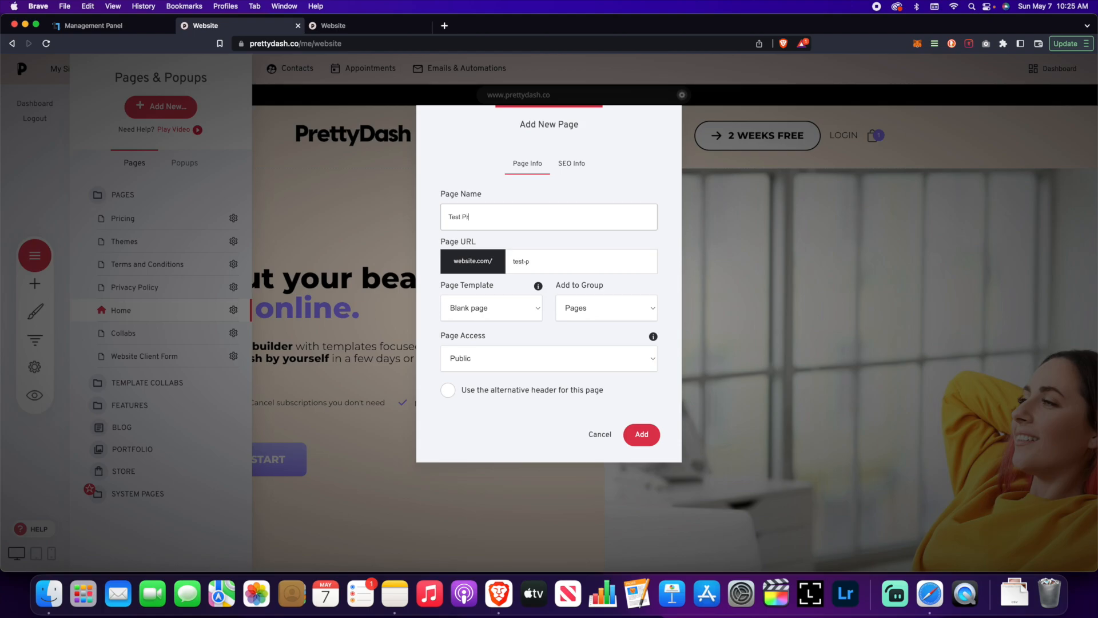
pyautogui.write('oduct page')
pyautogui.press('BackSpace')
pyautogui.press('BackSpace')
pyautogui.press('BackSpace')
pyautogui.press('BackSpace')
pyautogui.write('Page')
pyautogui.click(641, 434)
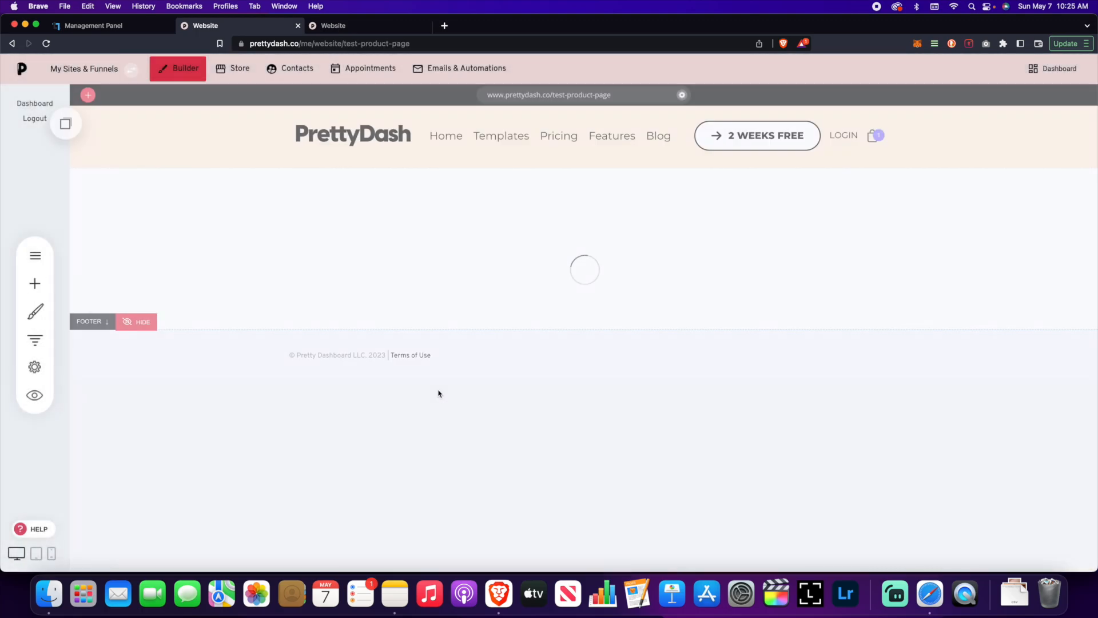
# Step: Place a Checkout widget onto the blank Test Product Page
pyautogui.click(35, 283)
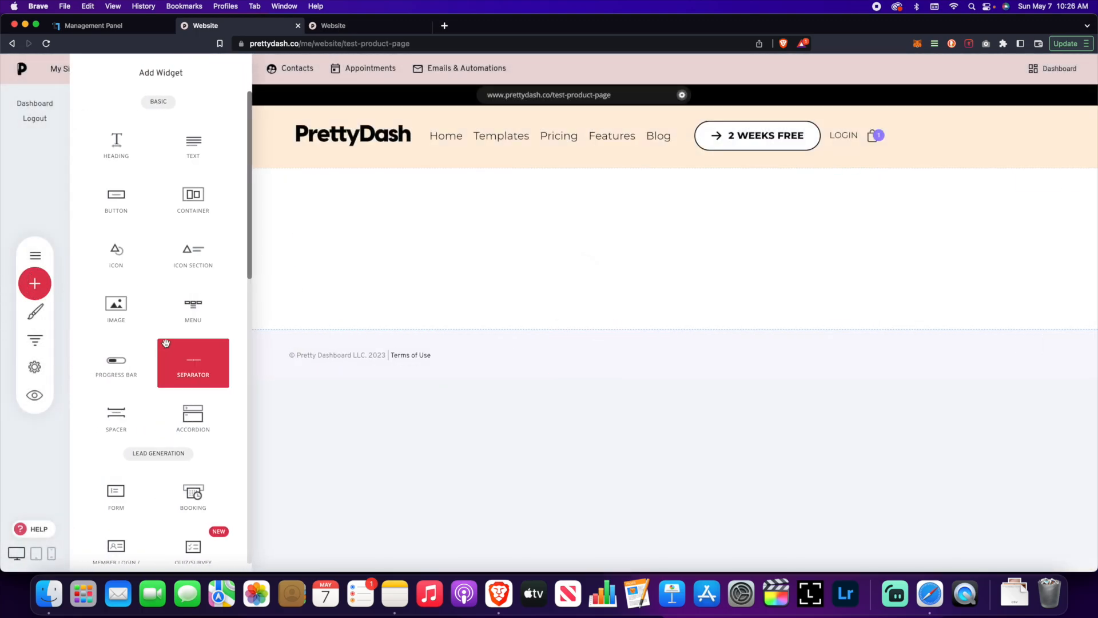
pyautogui.scroll(-5, 166, 346)
pyautogui.scroll(-3, 167, 346)
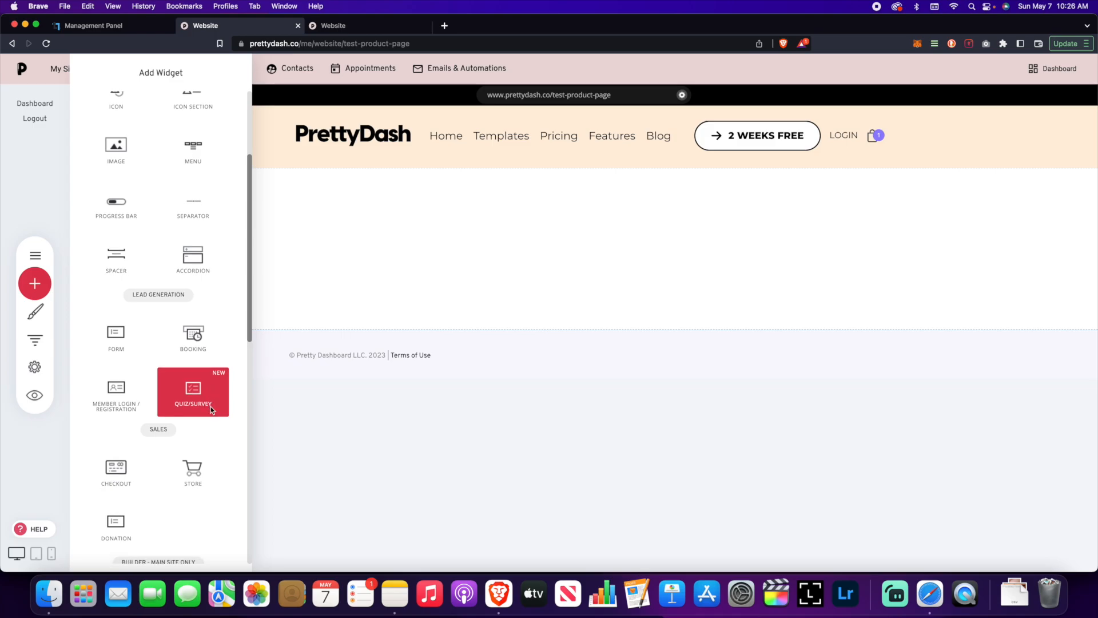
pyautogui.moveTo(198, 397); pyautogui.dragTo(205, 380)
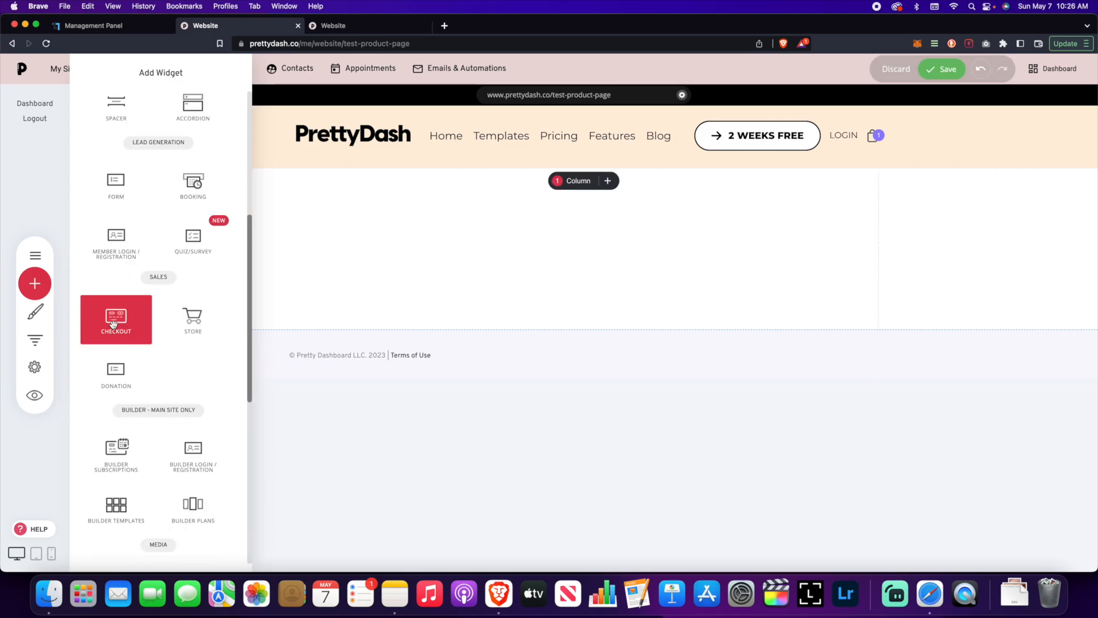
pyautogui.moveTo(124, 323); pyautogui.dragTo(527, 319)
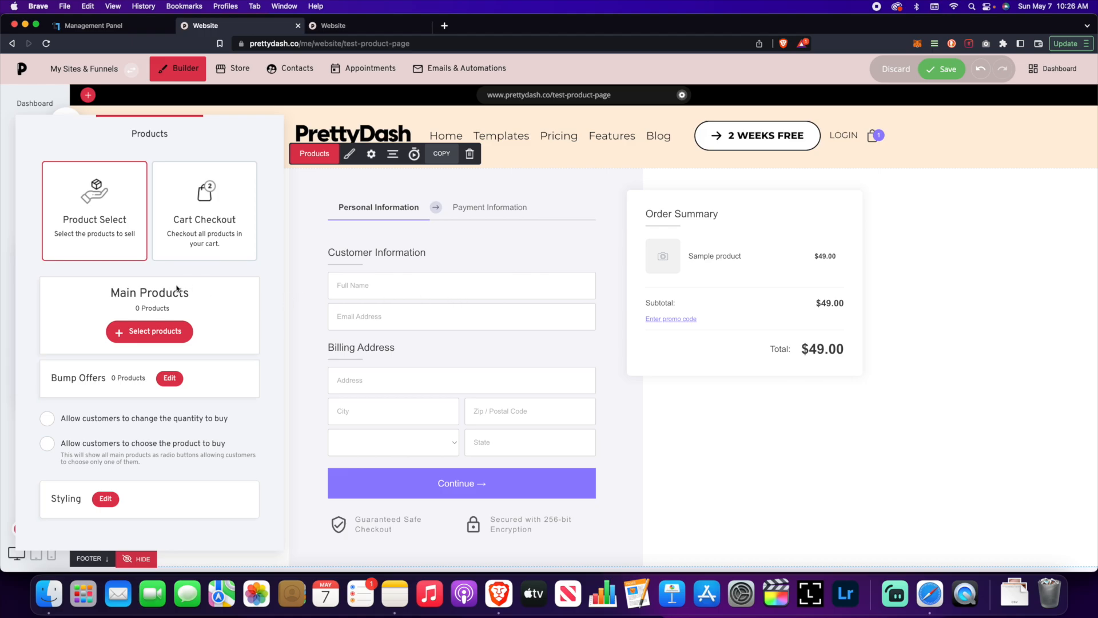
# Step: Set the checkout's product to Test Recurring Subscription
pyautogui.click(153, 331)
pyautogui.click(469, 175)
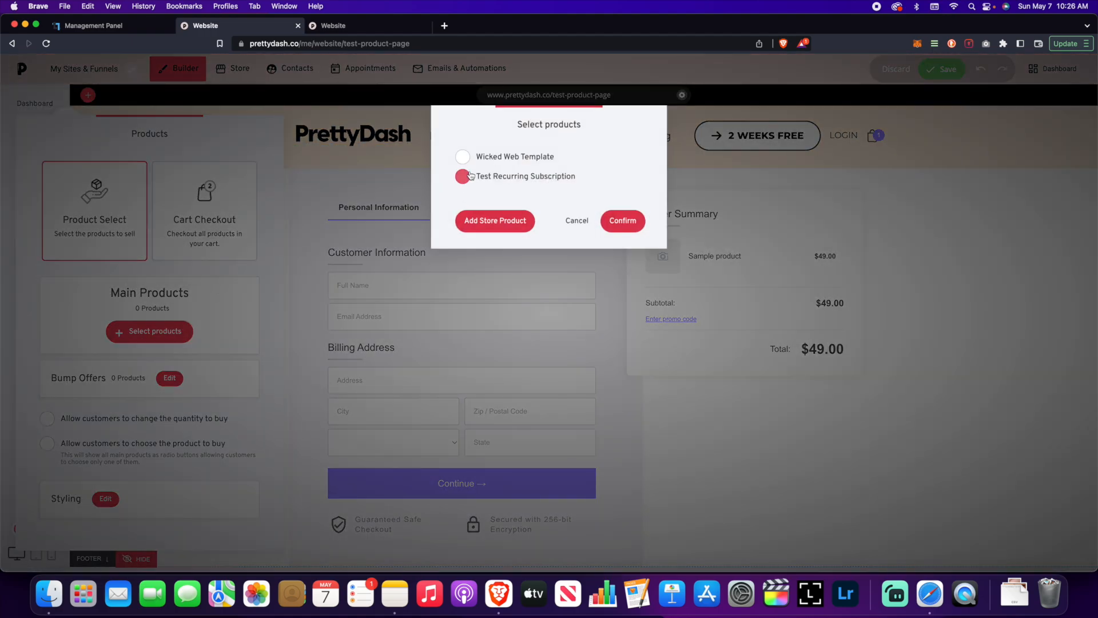
pyautogui.click(622, 220)
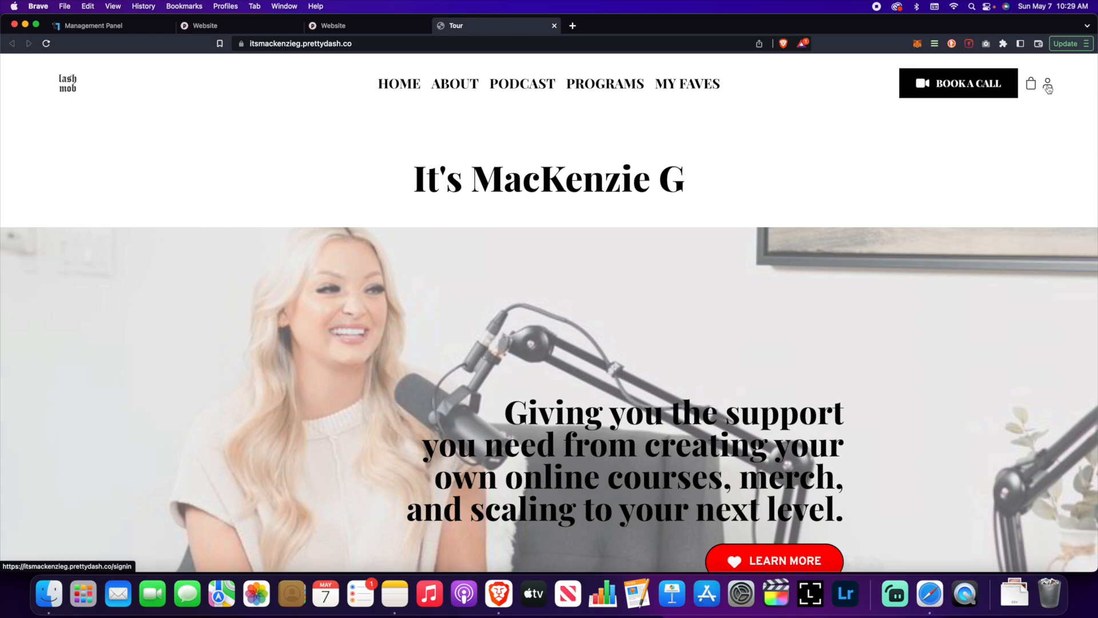
# Step: On the live site, open the member sign-in page and enter the member's e-mail address
pyautogui.click(361, 26)
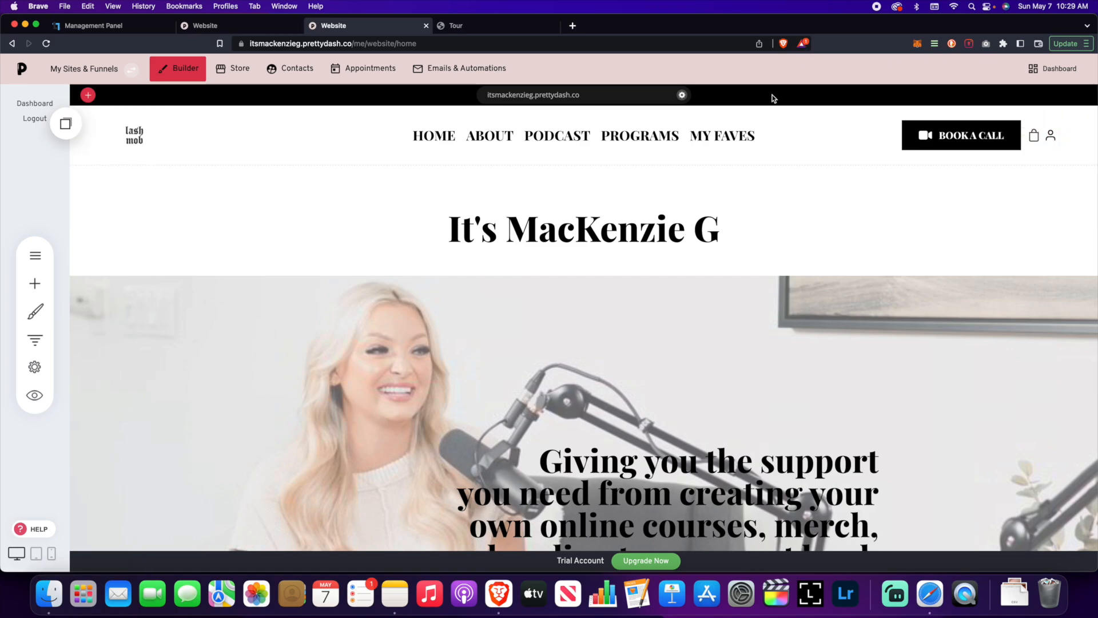
pyautogui.click(484, 32)
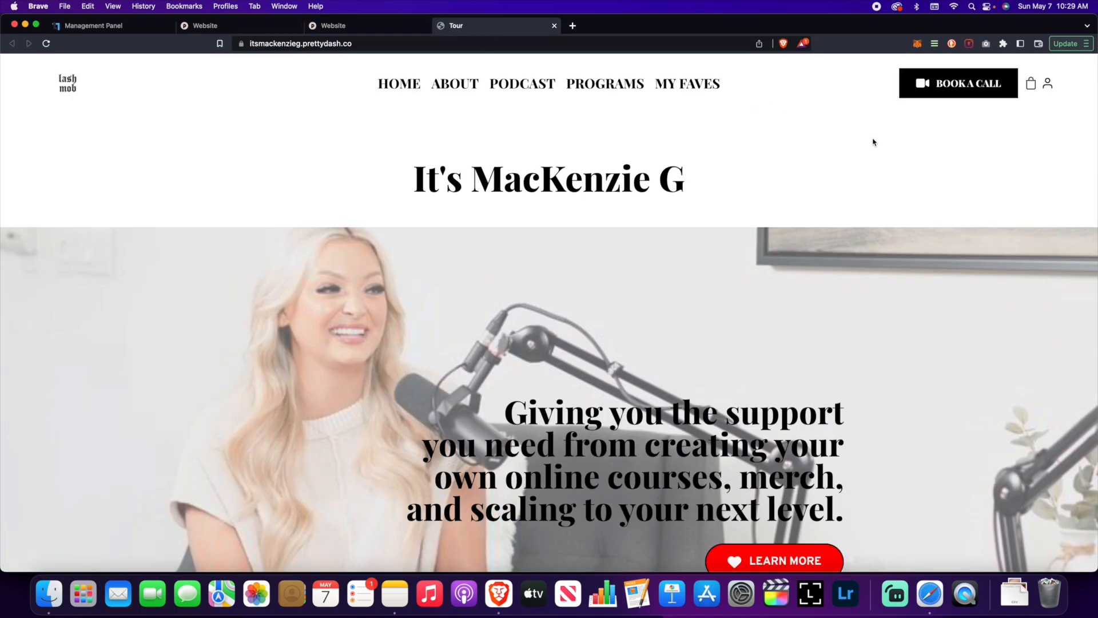
pyautogui.click(1048, 83)
pyautogui.click(552, 240)
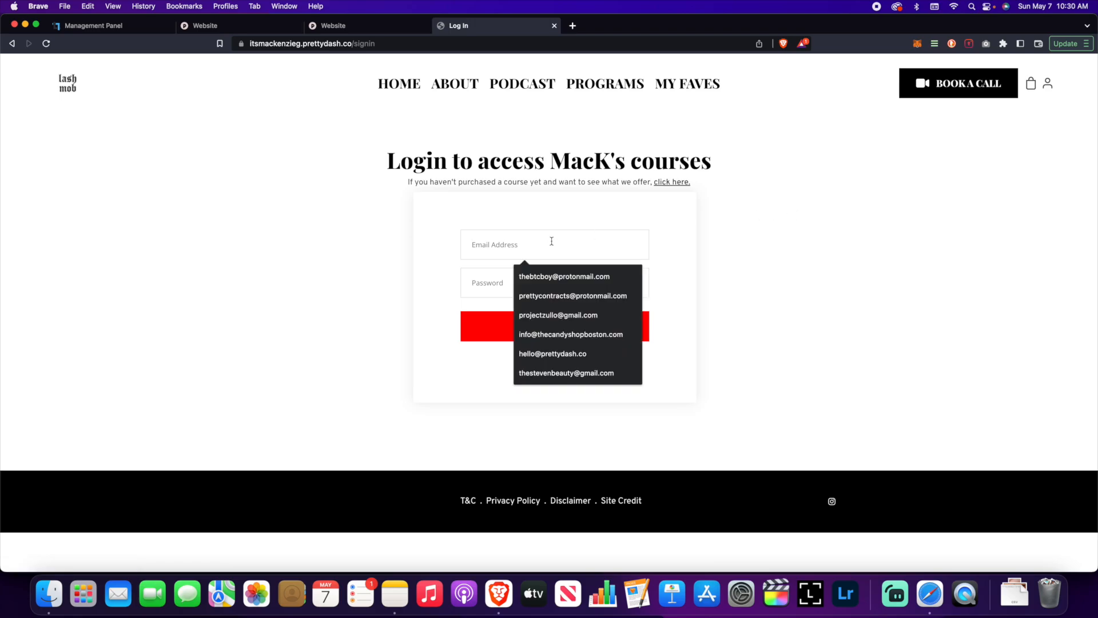
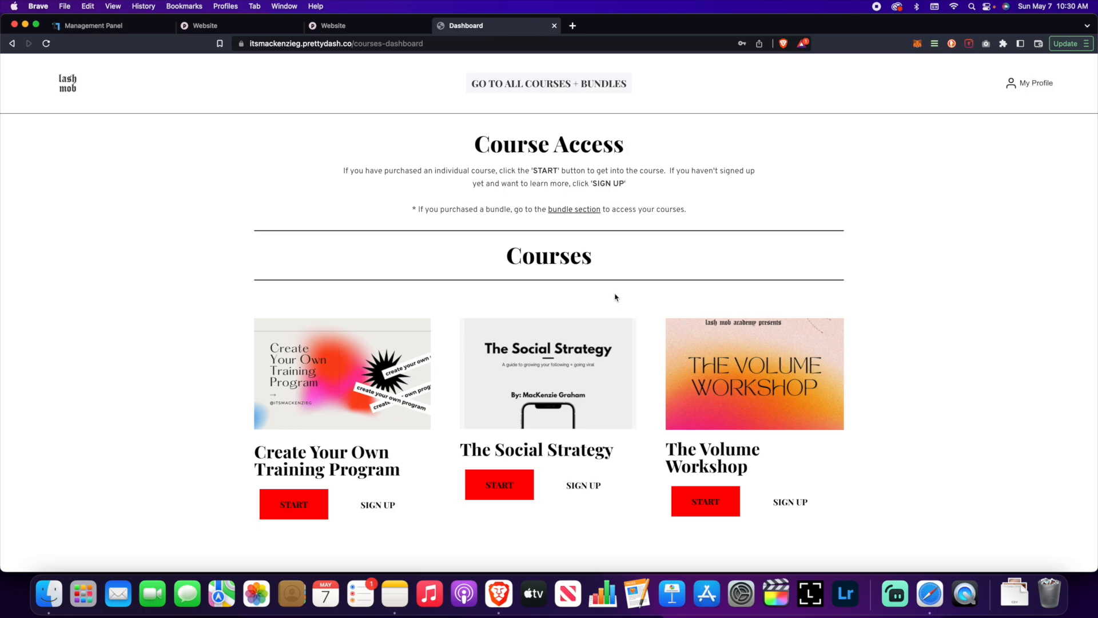
pyautogui.scroll(-4, 616, 298)
pyautogui.scroll(4, 614, 296)
pyautogui.scroll(-7, 615, 294)
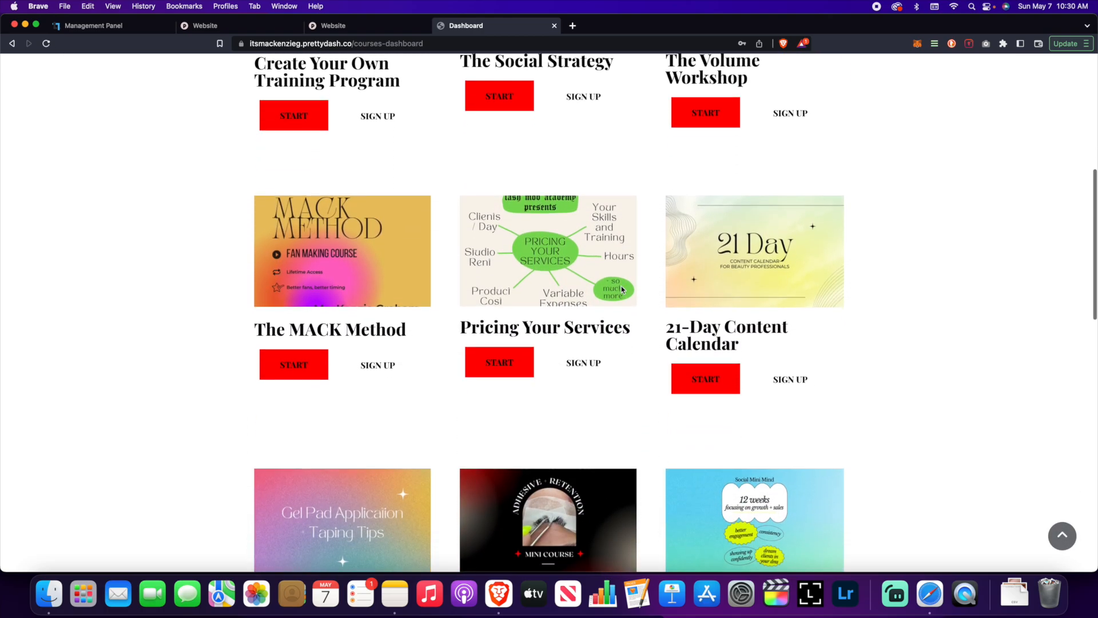
pyautogui.scroll(7, 623, 289)
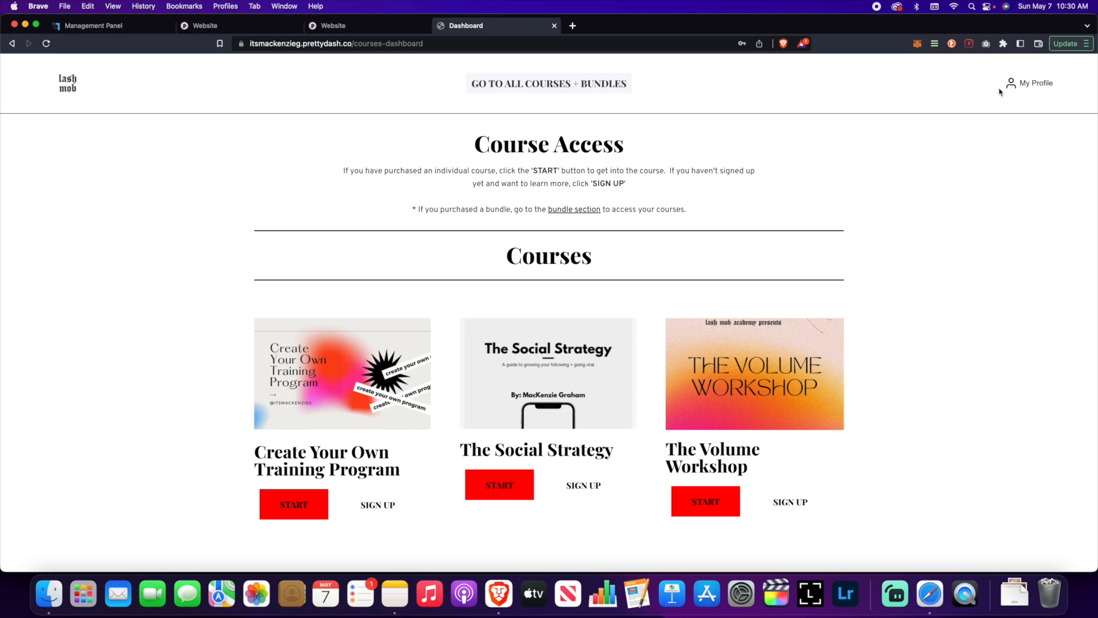
pyautogui.scroll(-1, 1010, 84)
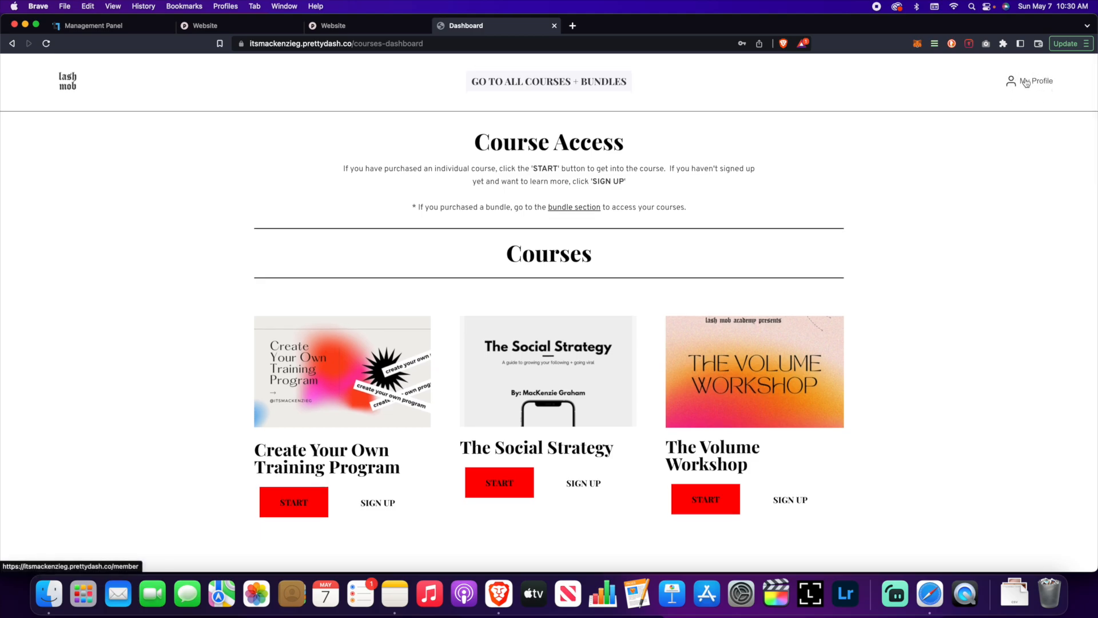
# Step: Open the member's profile, check Order History, then view the My Membership courses
pyautogui.click(1024, 84)
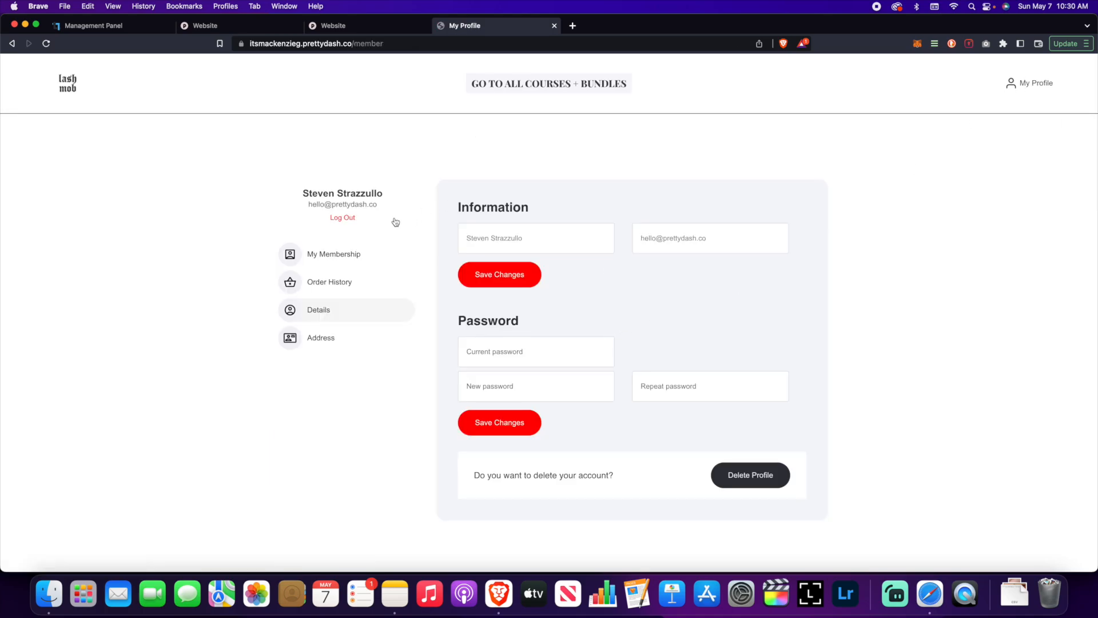
pyautogui.click(340, 280)
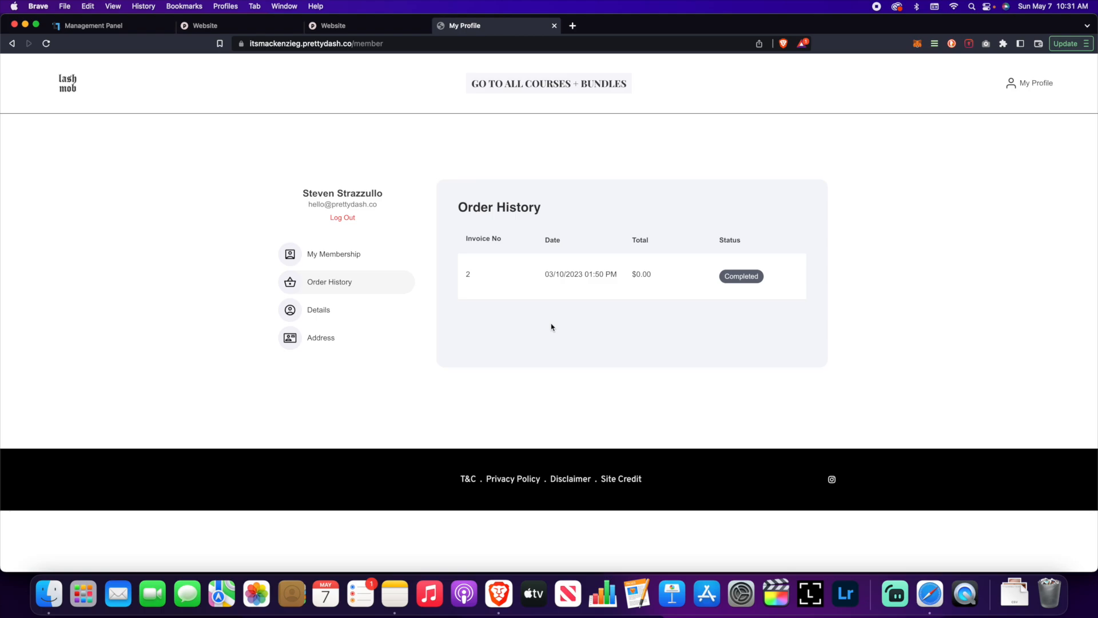
pyautogui.click(347, 259)
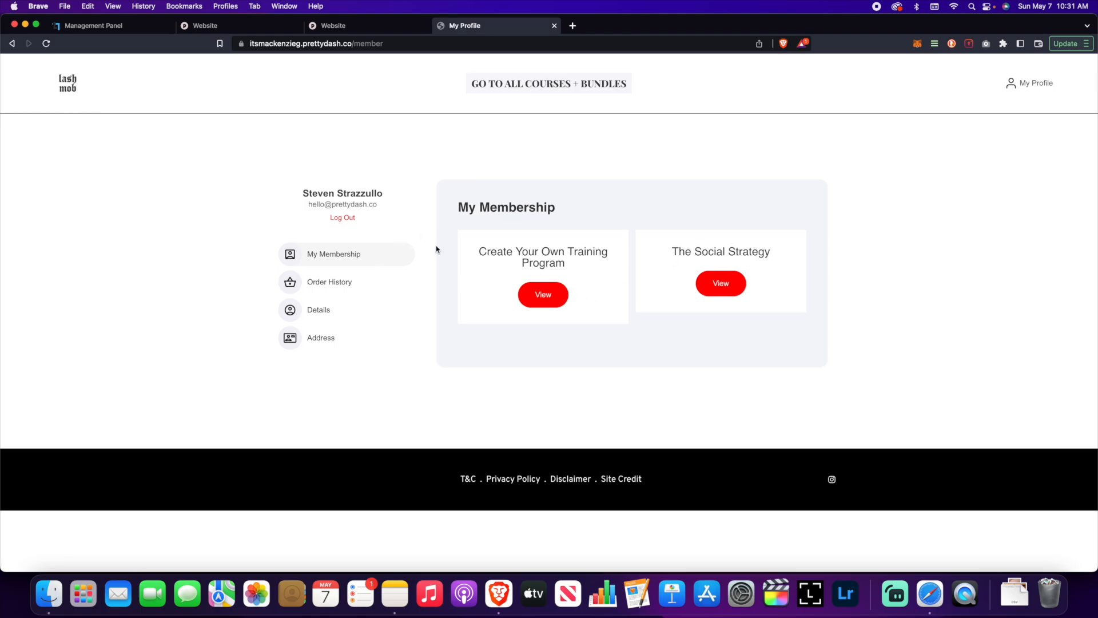
# Step: Open the Create Your Own Training Program course and scroll through its content
pyautogui.click(542, 294)
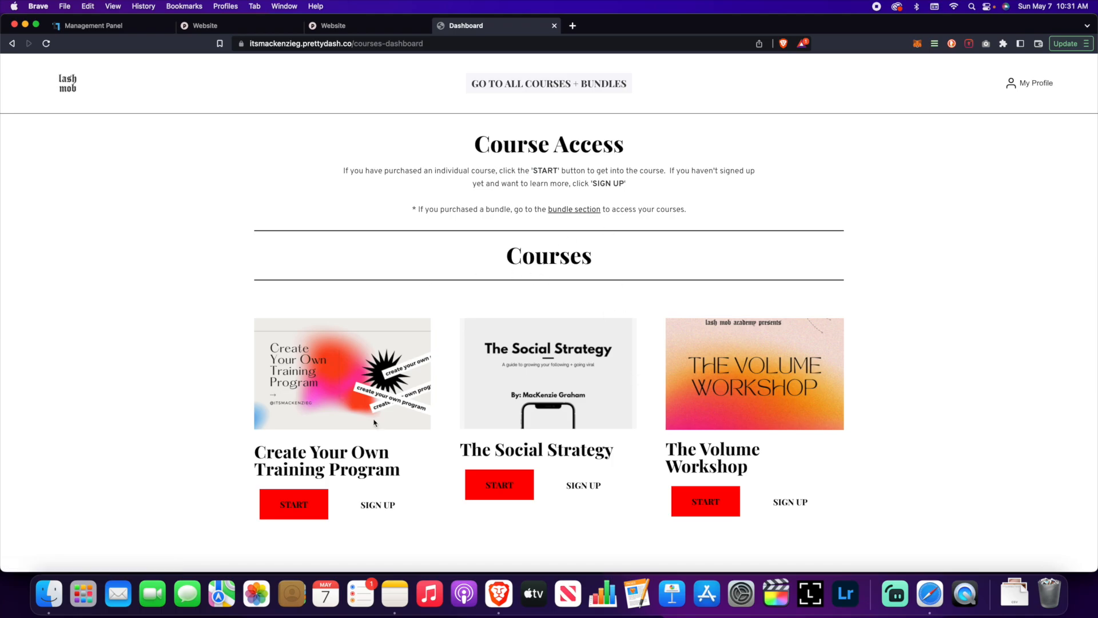
pyautogui.scroll(-3, 471, 398)
pyautogui.scroll(-3, 471, 399)
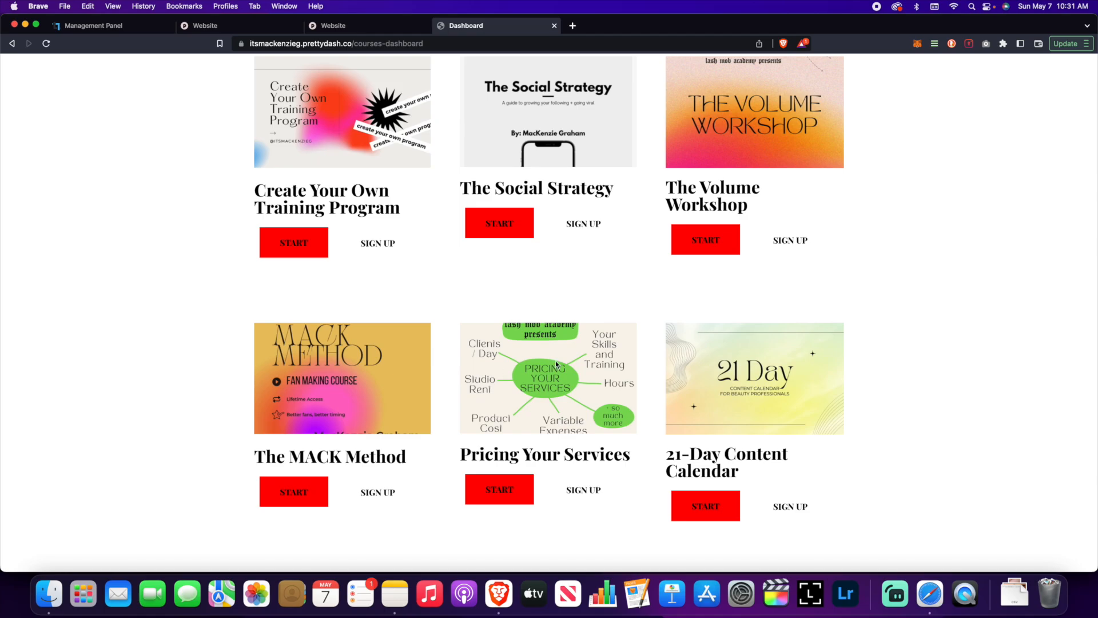
pyautogui.scroll(4, 555, 360)
pyautogui.scroll(-1, 556, 362)
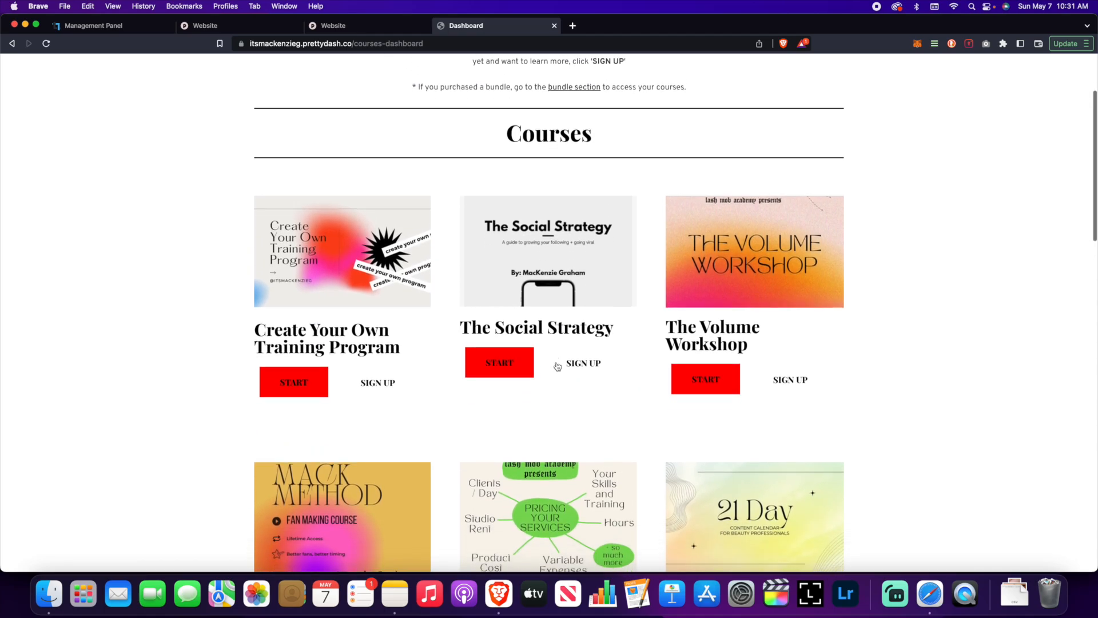